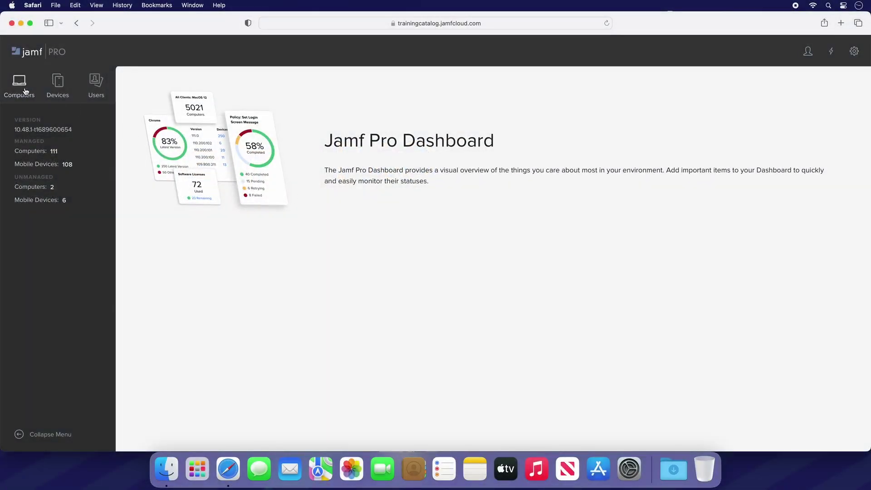
Step: Start a new smart computer group named 'FileVault - OFF'
click(26, 91)
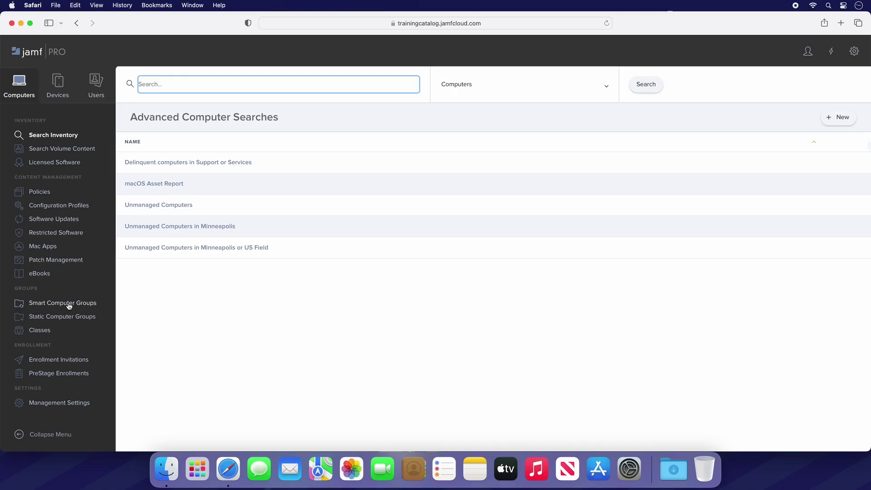
click(69, 304)
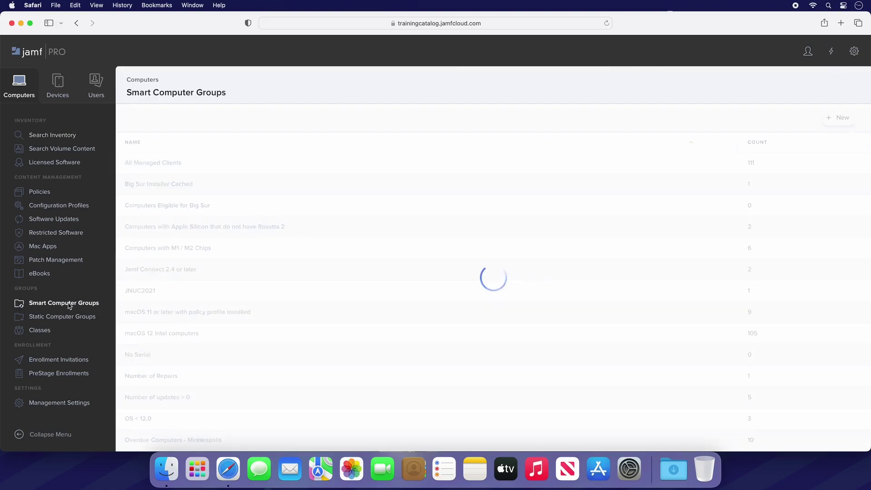
click(833, 122)
text(FileVault - O)
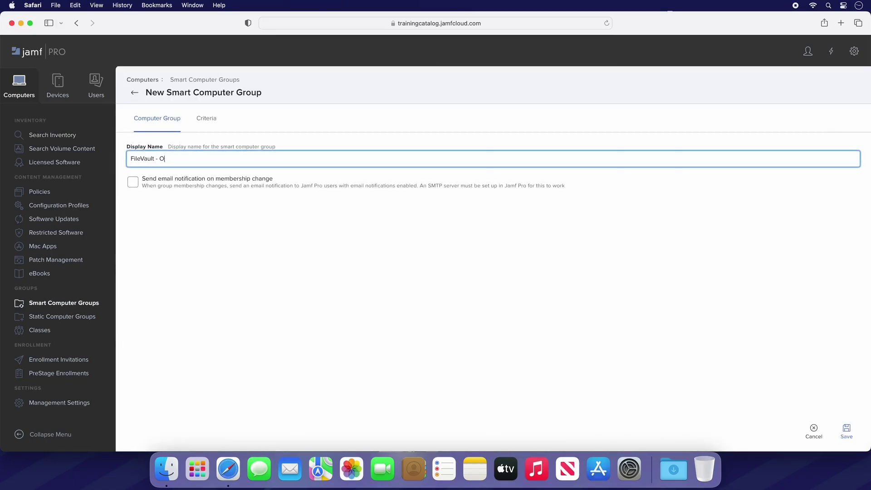
text(FF)
Step: Add the criterion FileVault 2 Status is not Boot Partitions Encrypted and save the group
click(204, 127)
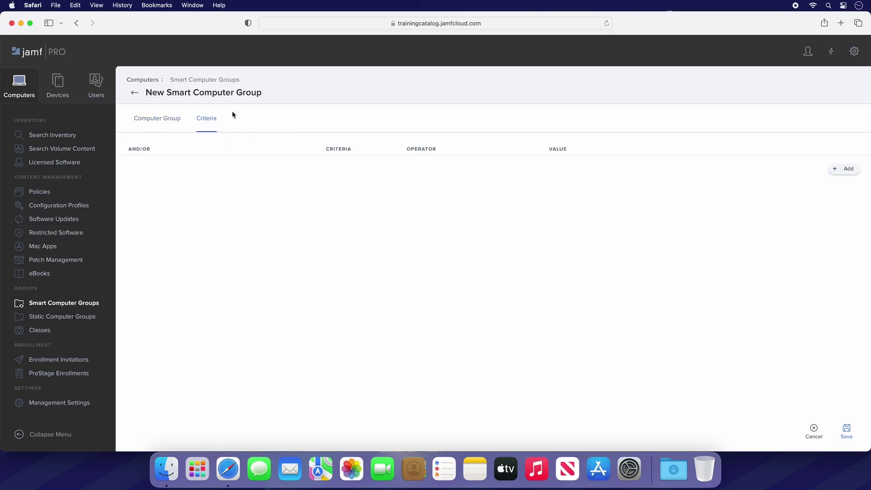
click(839, 169)
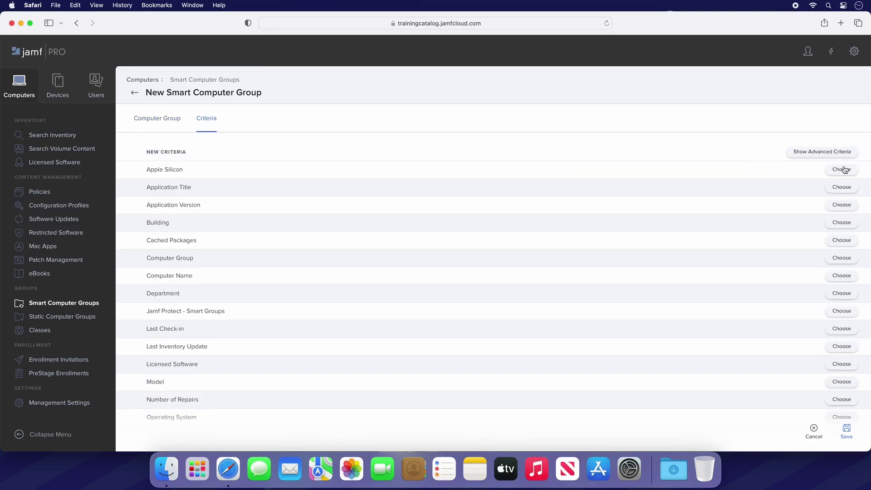
click(805, 155)
scroll(790, 261, down, 15)
scroll(791, 258, down, 5)
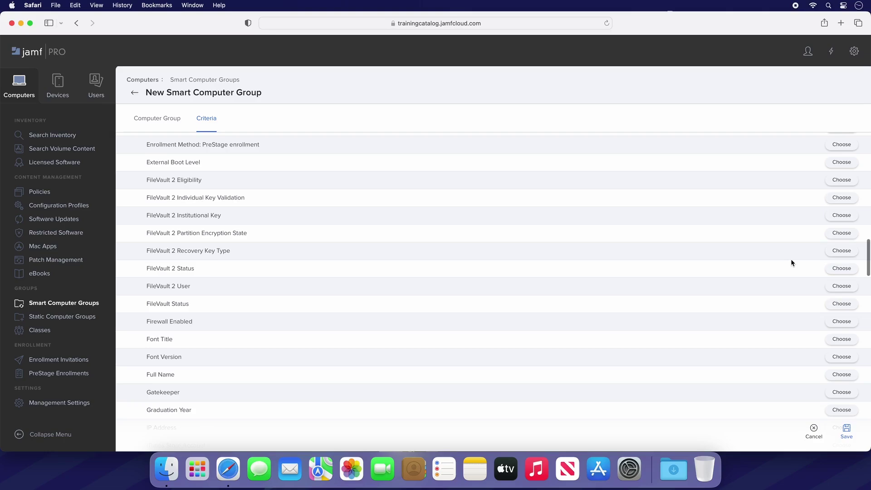
click(846, 270)
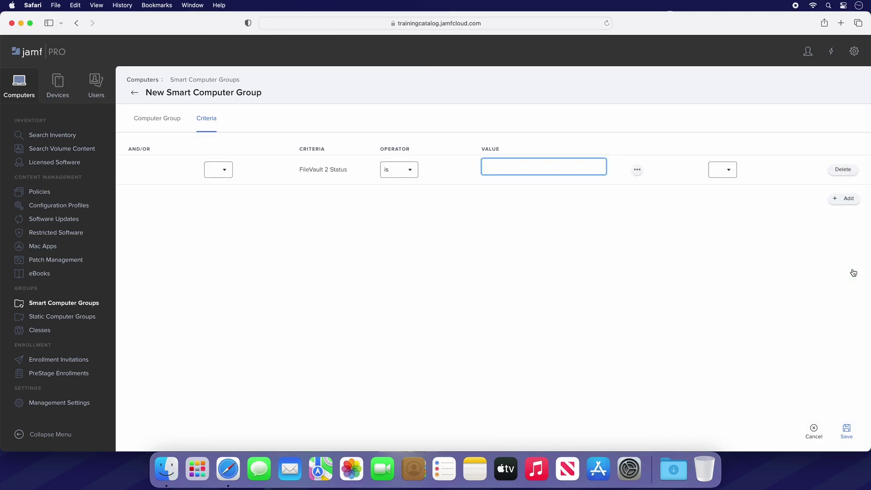
click(392, 168)
click(398, 178)
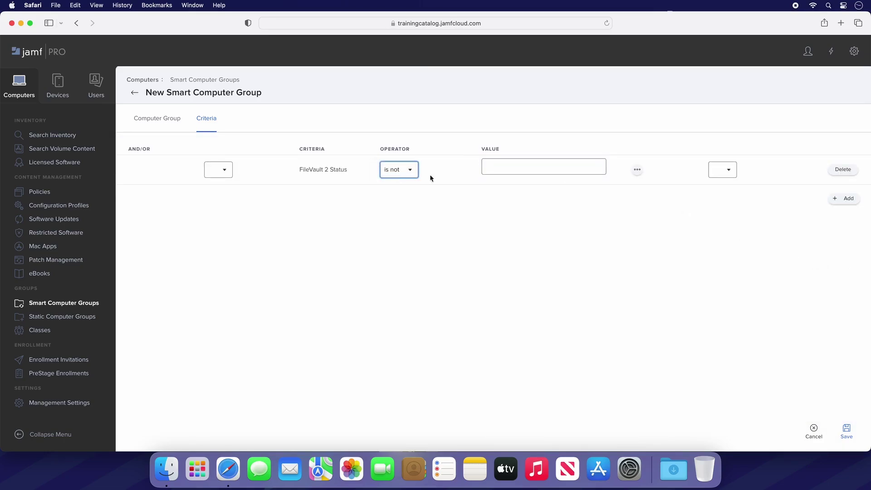
click(637, 170)
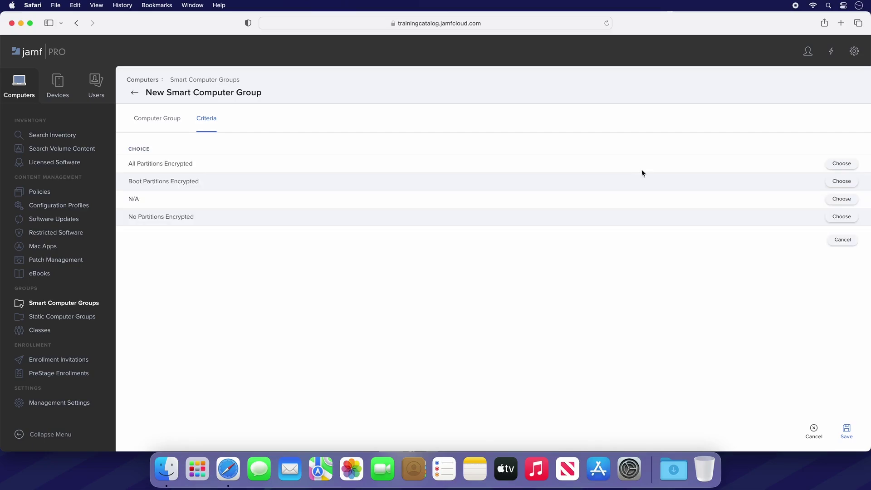
click(841, 181)
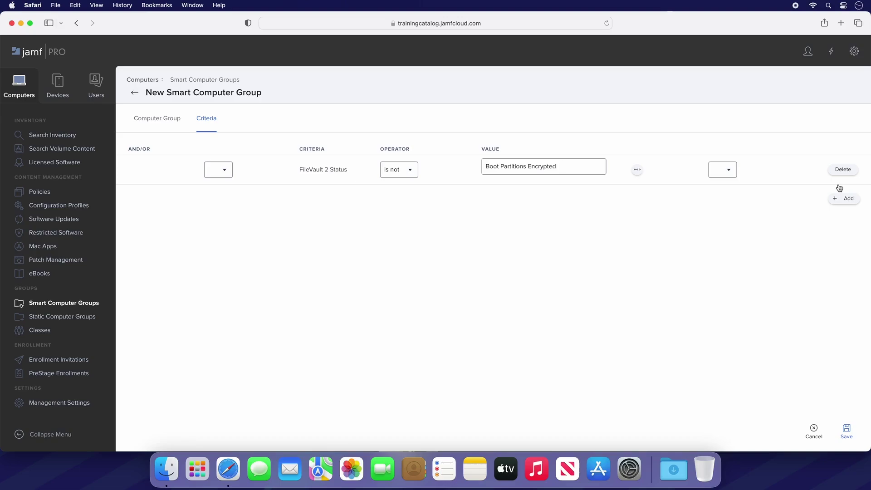
click(846, 430)
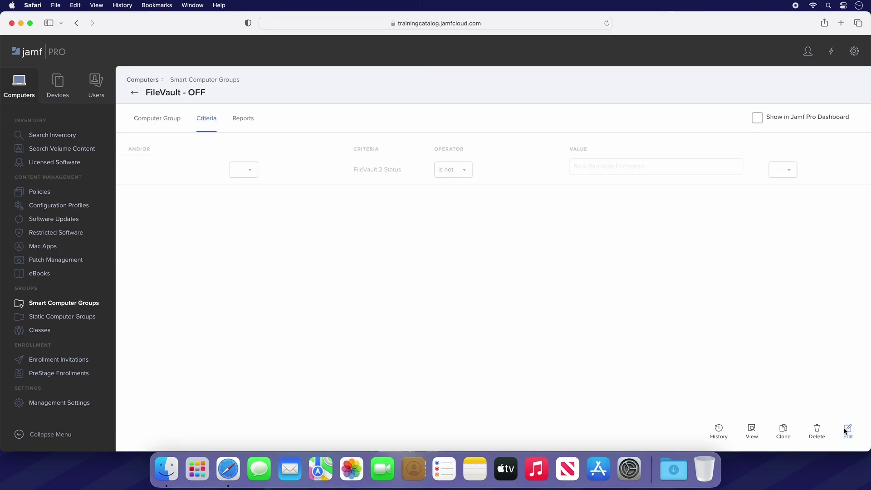
Step: Start another smart computer group named 'FileVault - Recovery Key Not Valid'
click(136, 93)
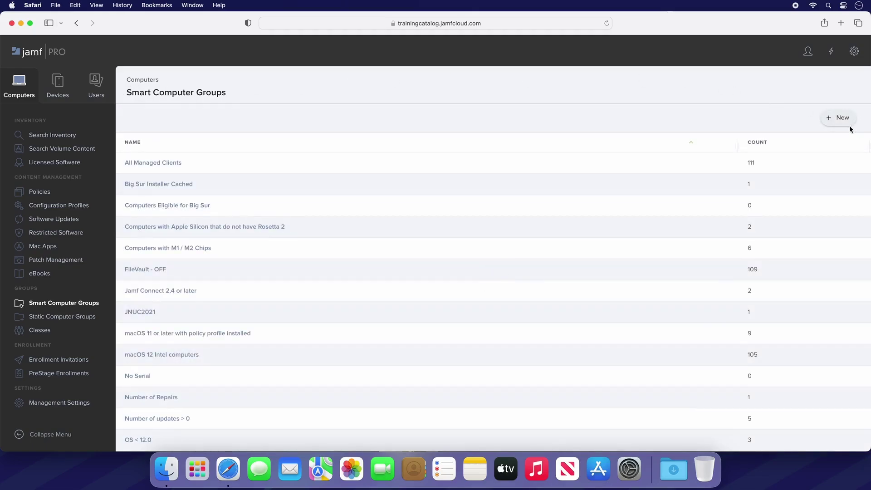
click(846, 126)
text(FileVault)
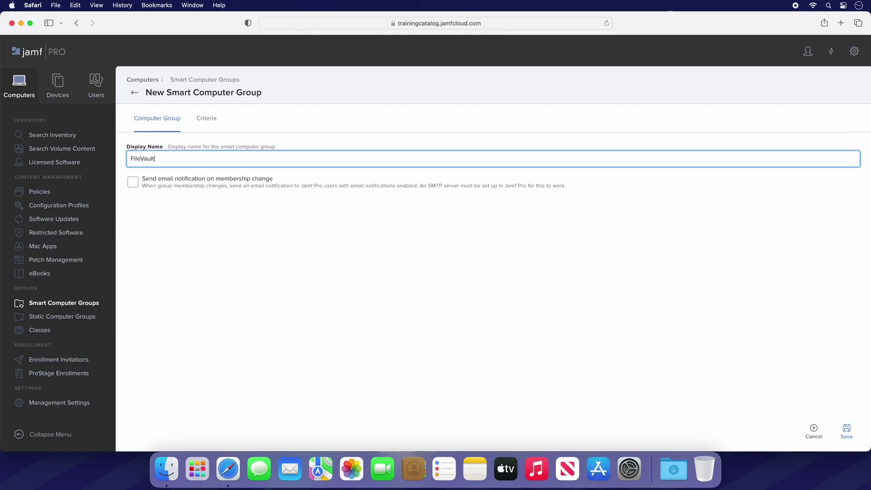
text( - Recovery Key Not Valid)
Step: Add the criterion FileVault 2 Individual Key Validation is not Valid and save the group
click(207, 120)
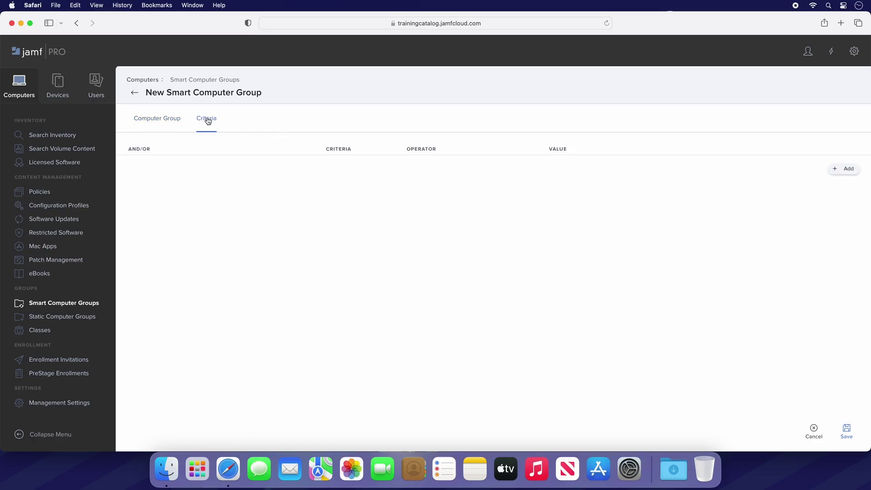
click(834, 170)
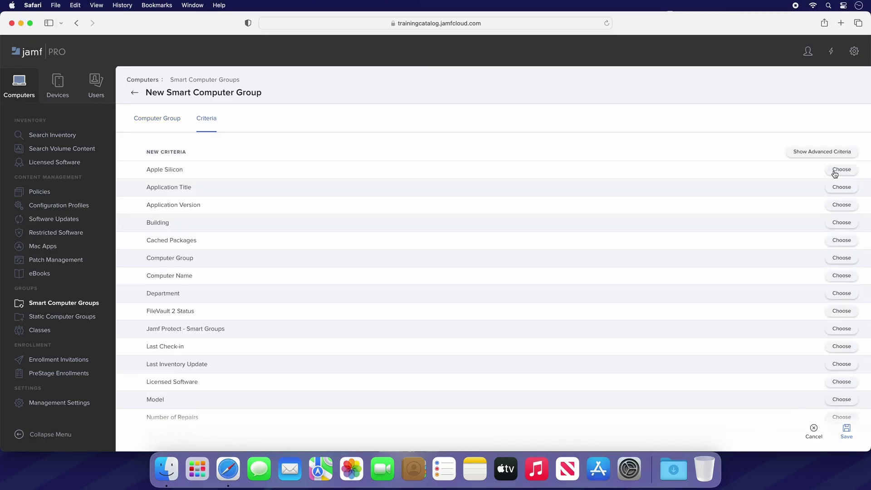
click(820, 159)
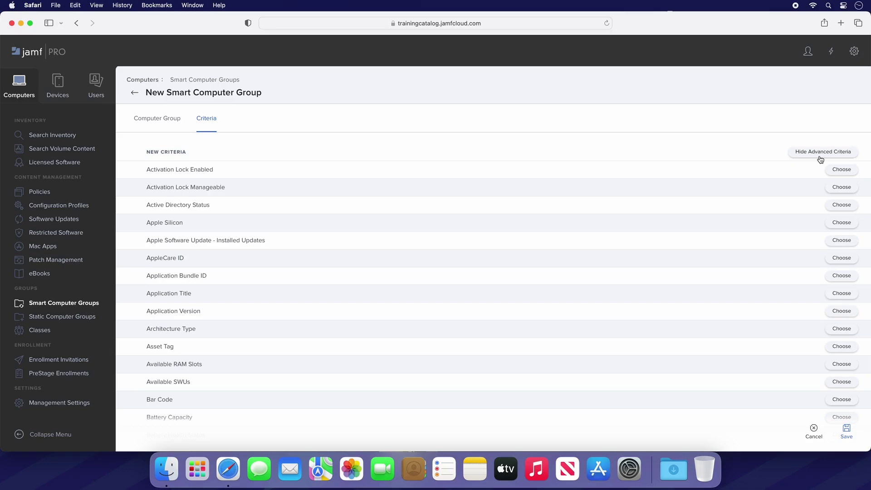
scroll(806, 200, down, 20)
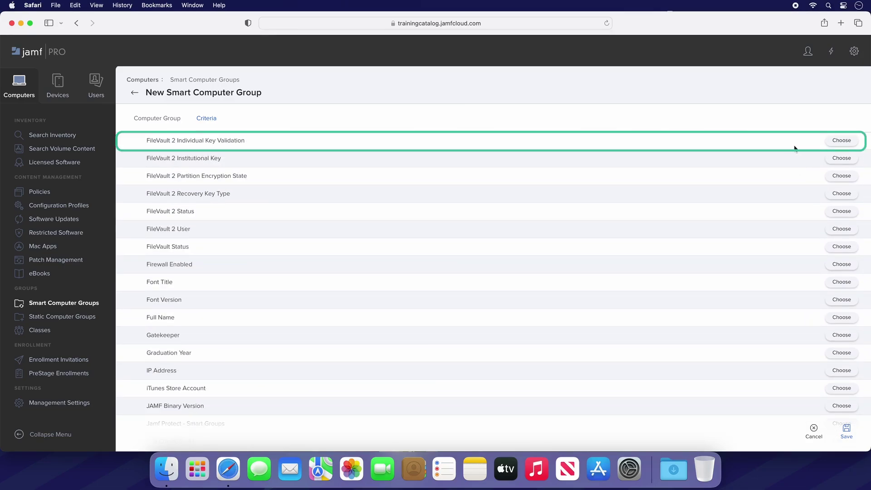
click(841, 140)
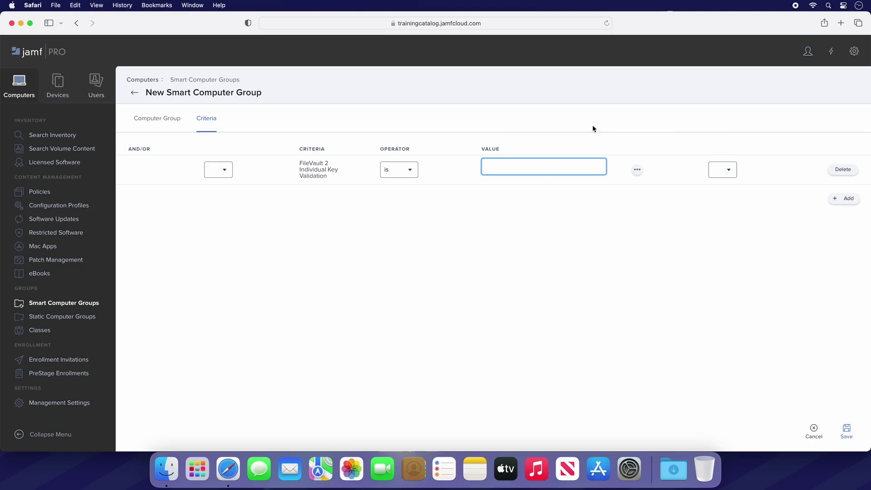
click(396, 170)
click(399, 177)
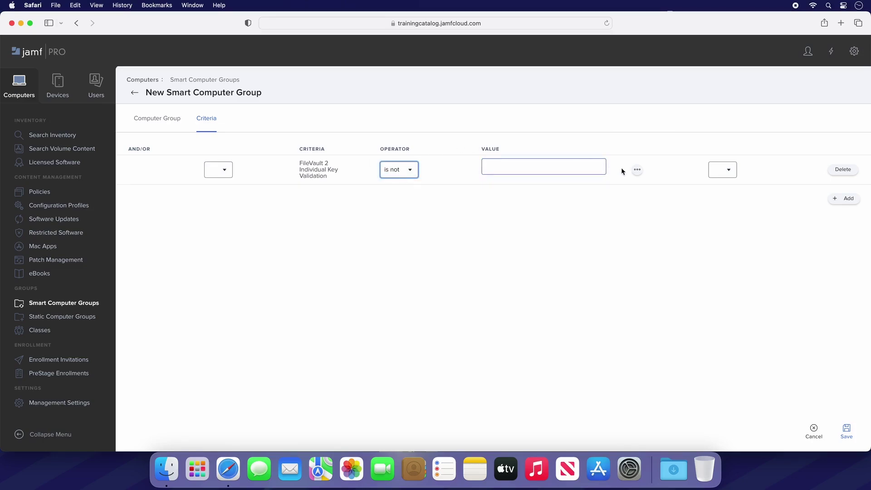
click(637, 171)
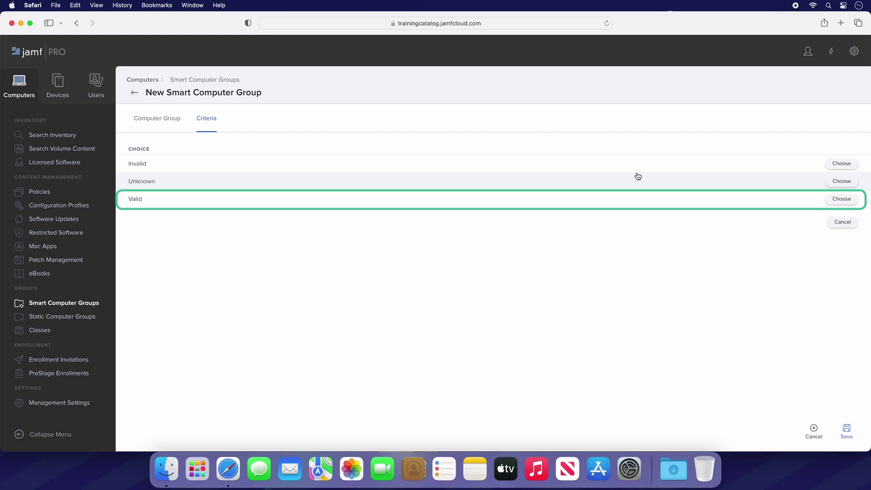
click(841, 198)
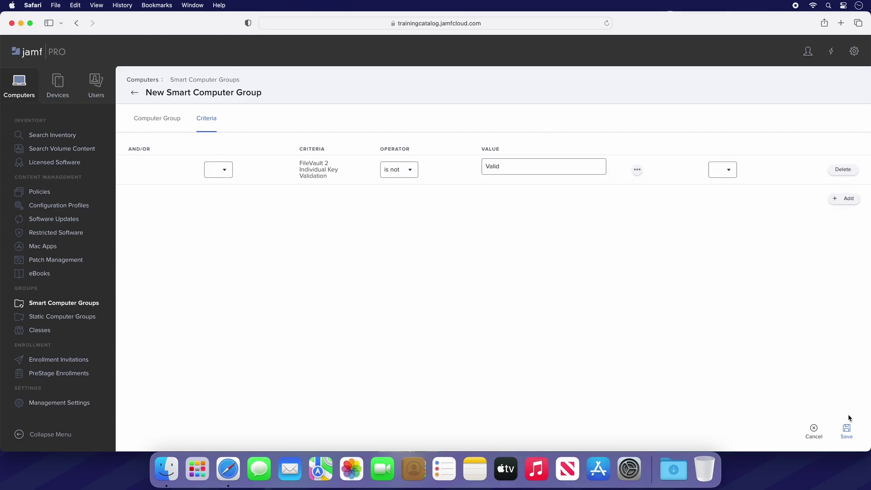
click(846, 433)
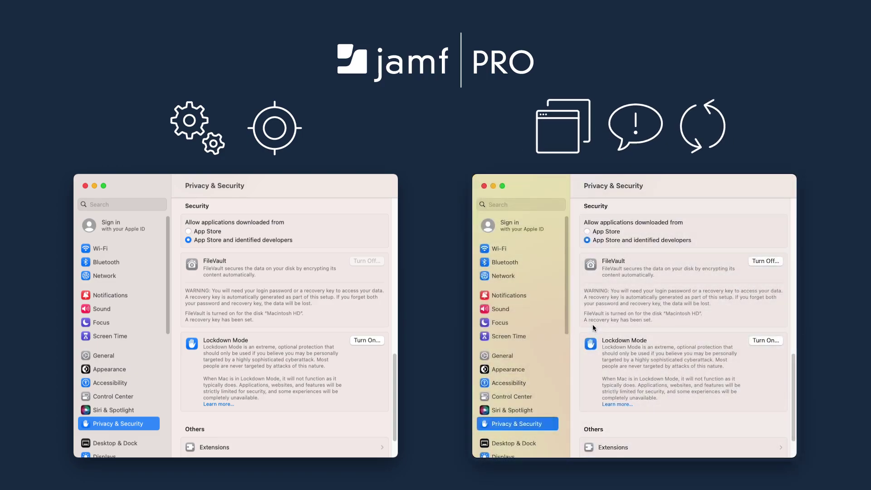
Step: Turn off FileVault encryption on the Mac, authenticating with the administrator password
click(757, 264)
text(••••••••)
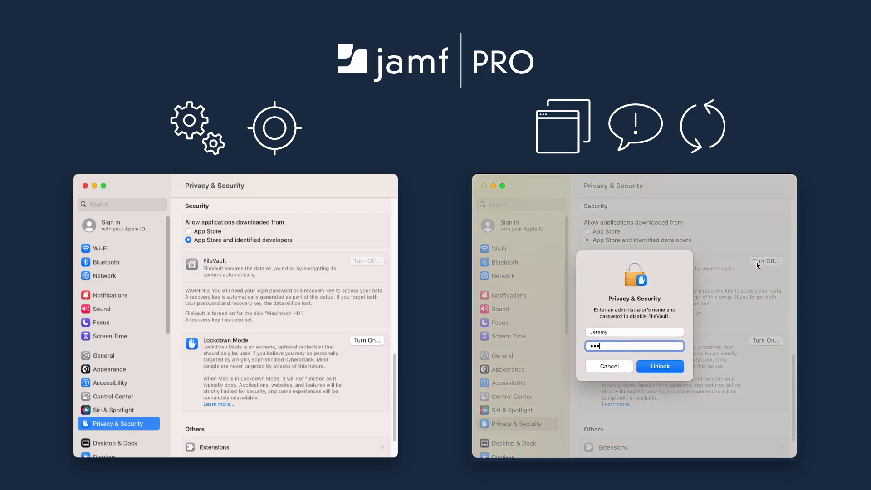
key(Return)
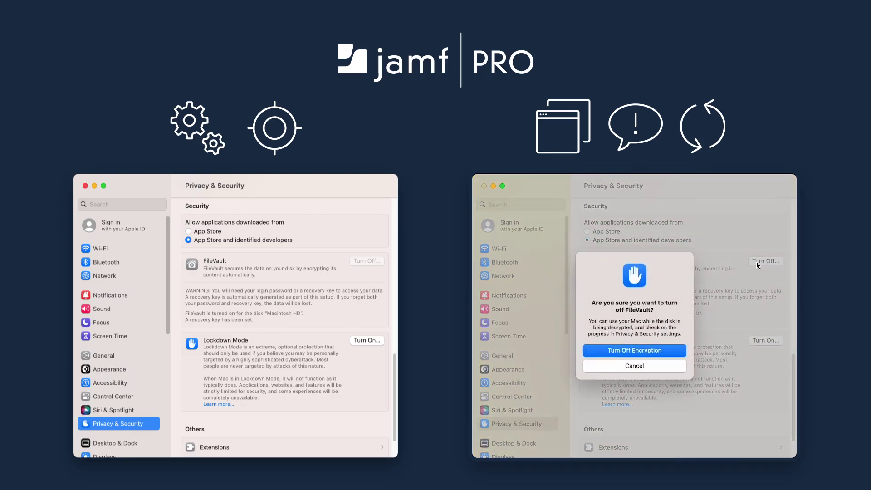
click(662, 350)
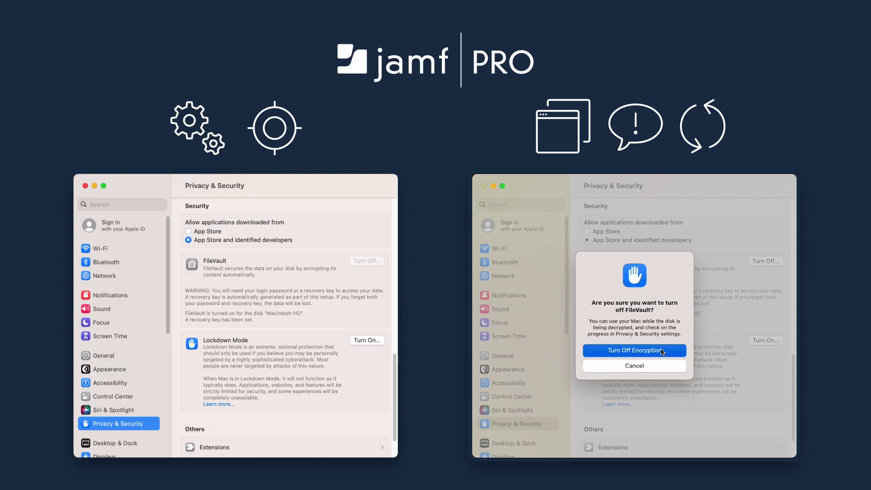
click(662, 350)
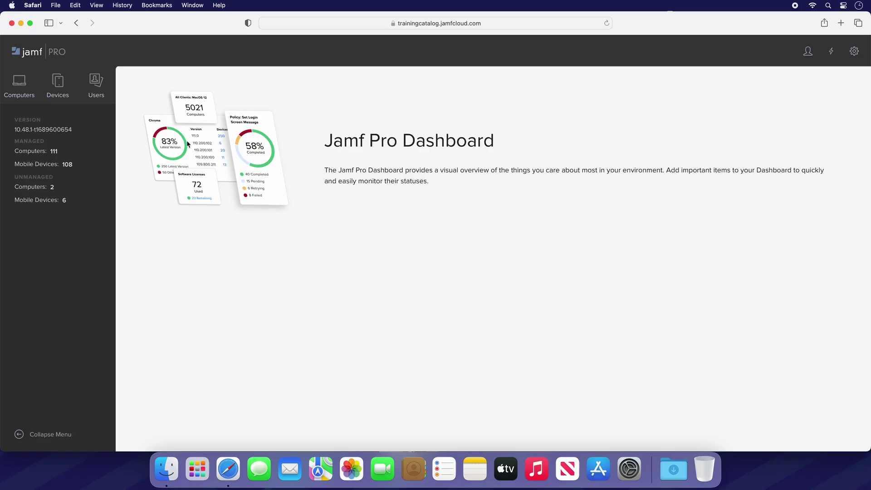
Step: Create a new configuration profile named 'FileVault - ON' in the Security category
click(20, 89)
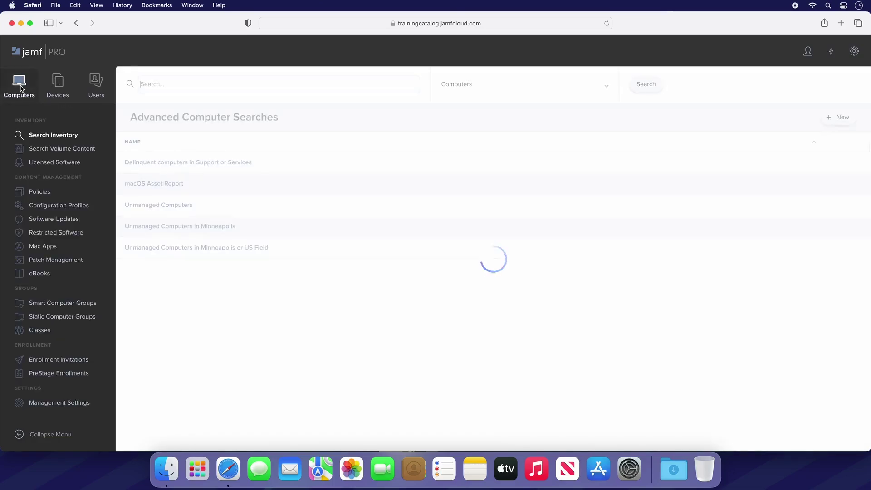
click(73, 207)
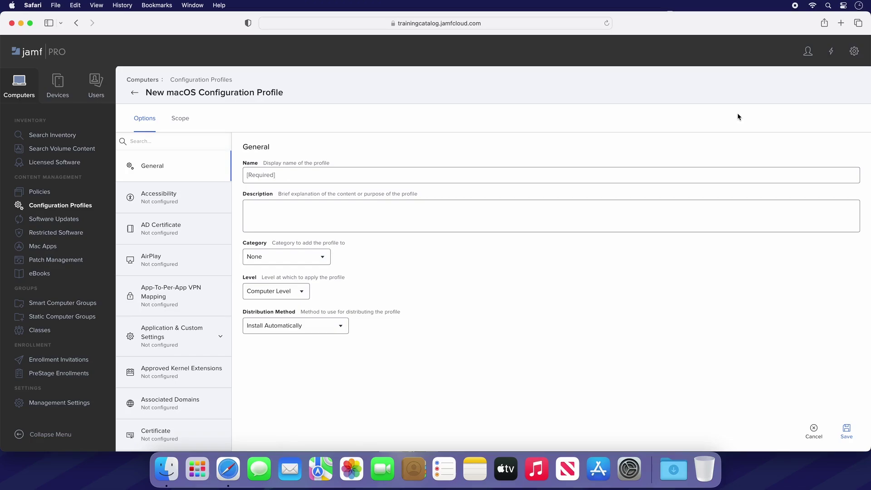
click(652, 173)
text(Fil)
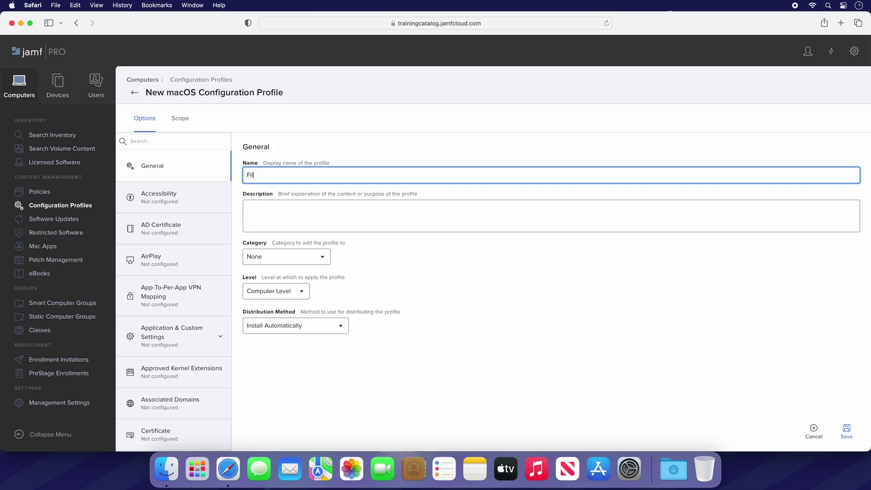
text(eVault - ON)
click(291, 257)
click(267, 378)
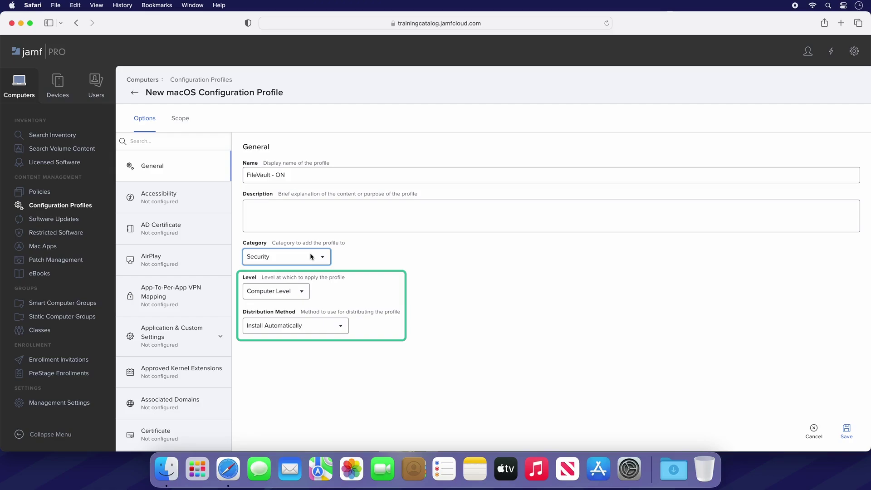
Step: In the Security and Privacy FileVault payload, enable FileVault and escrow the personal recovery key to 'Jamf Training'
click(184, 141)
text(security)
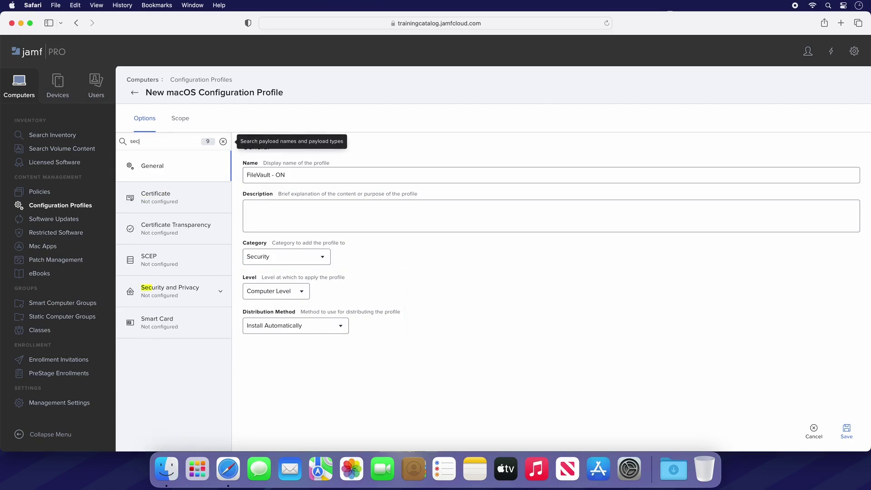
click(189, 295)
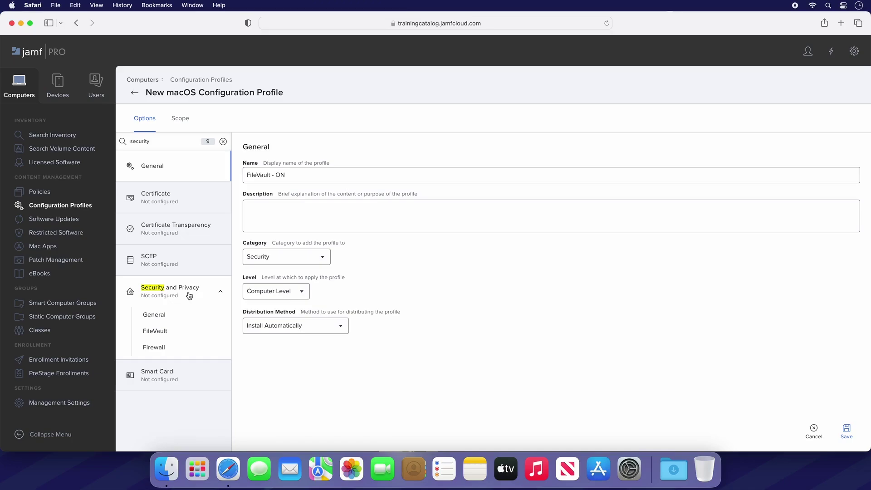
click(173, 329)
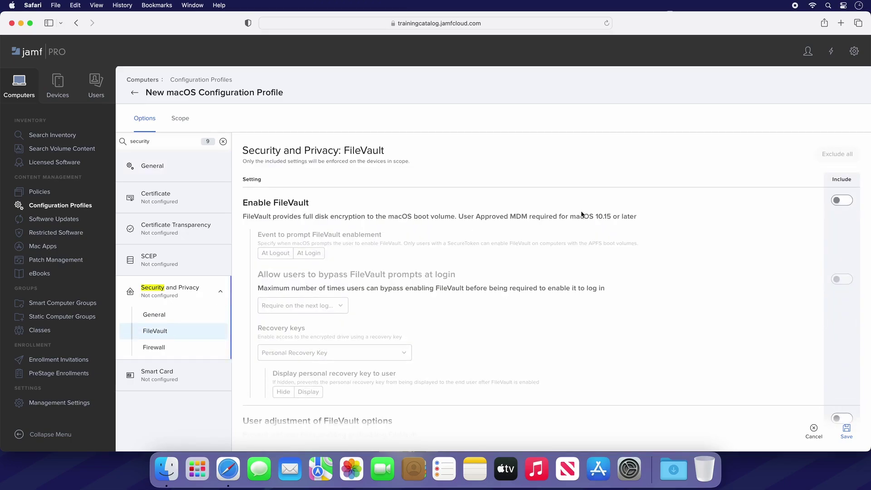
click(838, 201)
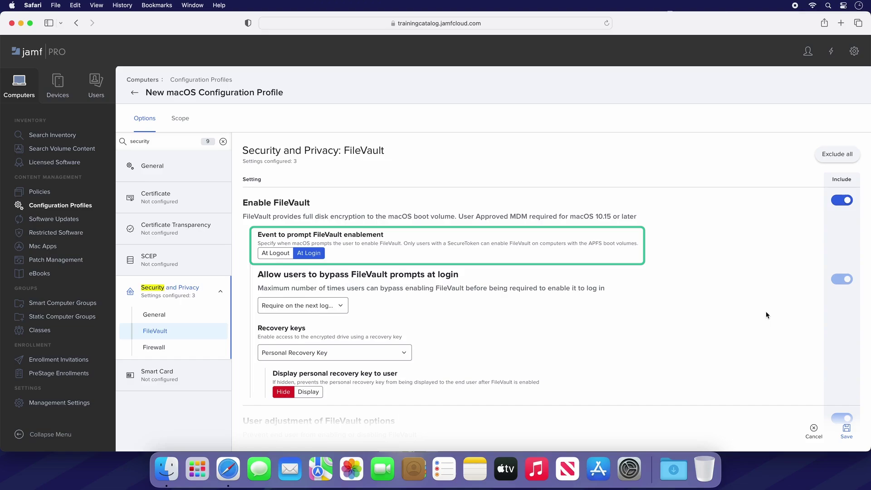
scroll(765, 315, down, 10)
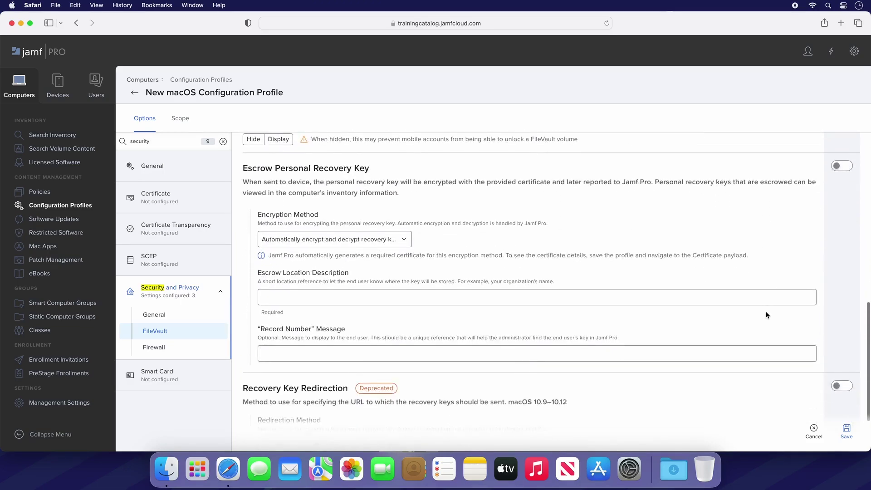
scroll(765, 315, down, 1)
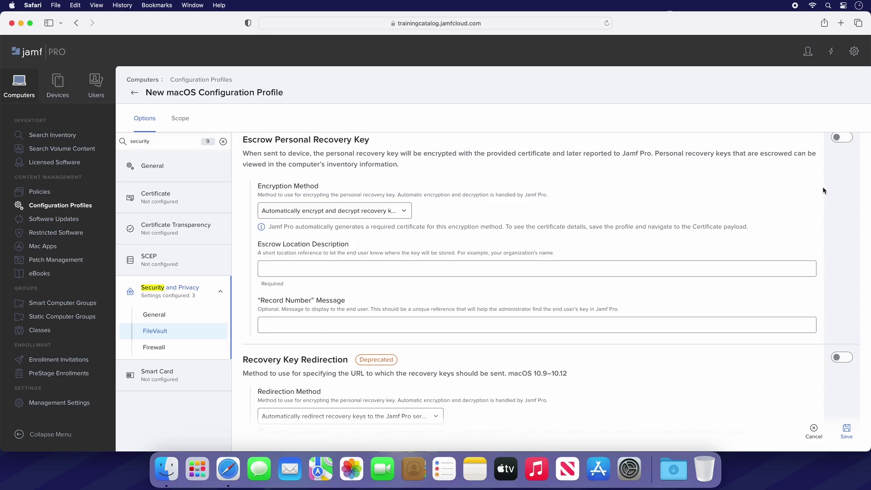
click(842, 138)
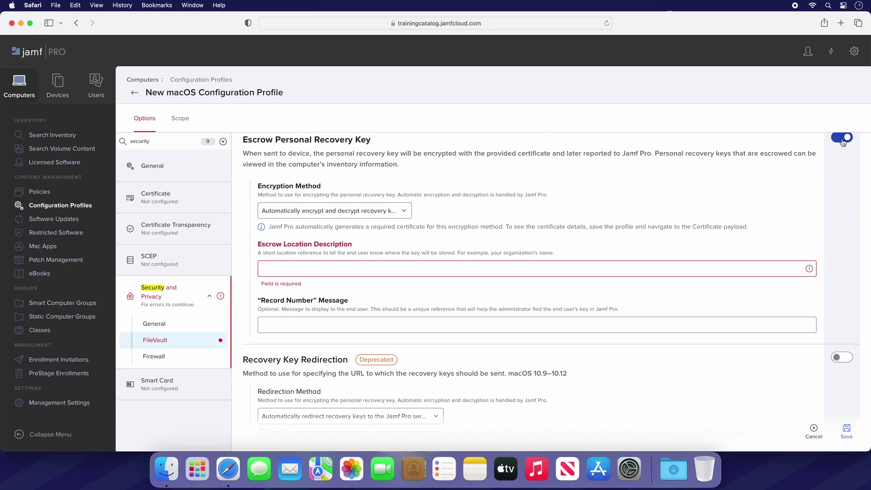
click(694, 270)
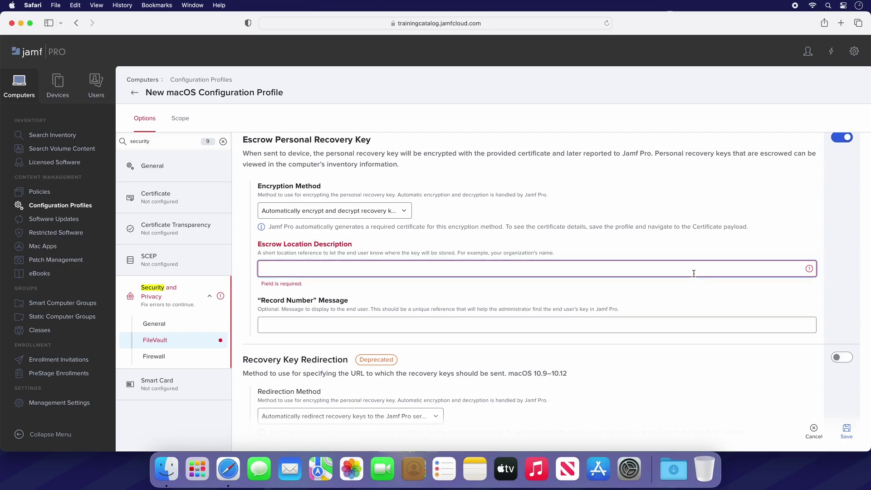
text(Jamf Training)
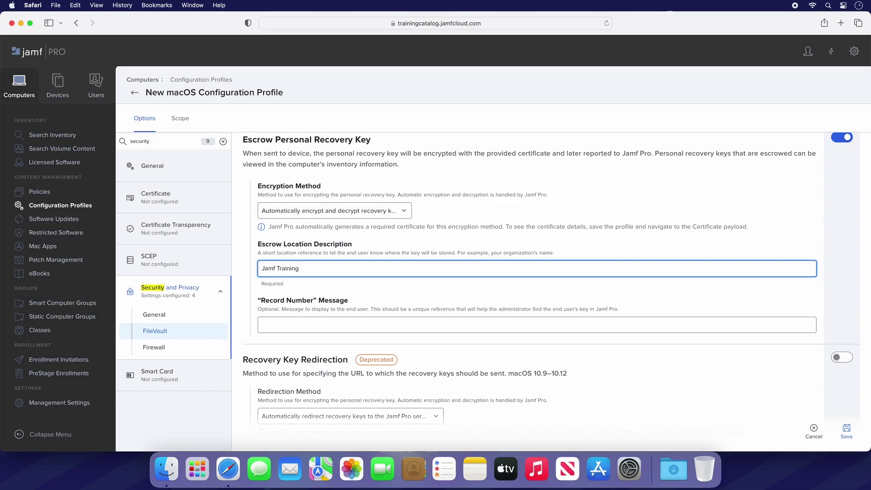
Step: Add the All Managed Clients computer group as the profile's scope target and save
click(178, 119)
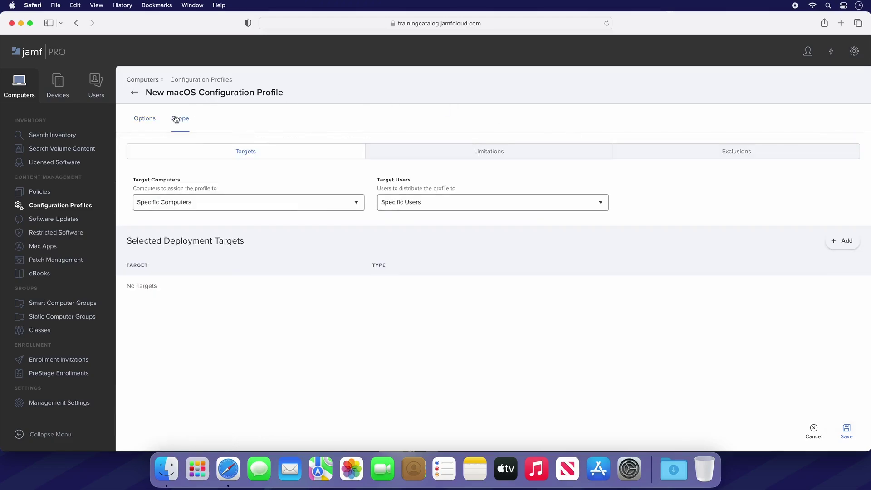
click(842, 241)
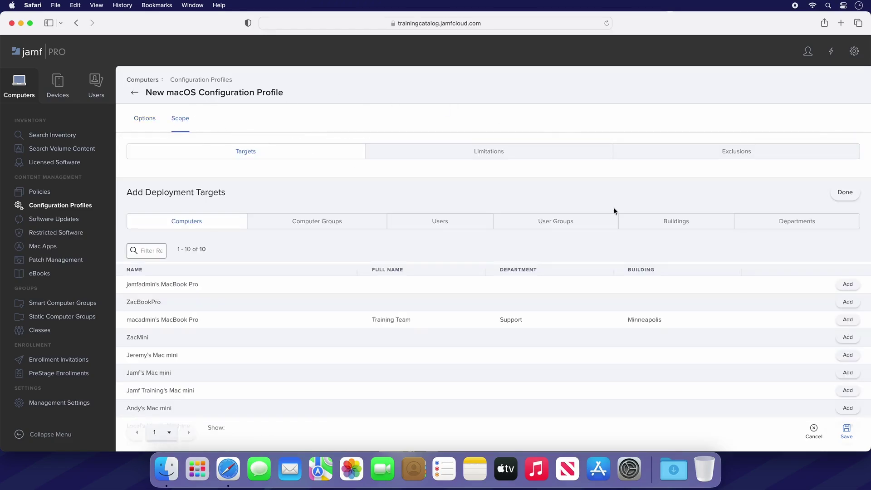
click(369, 229)
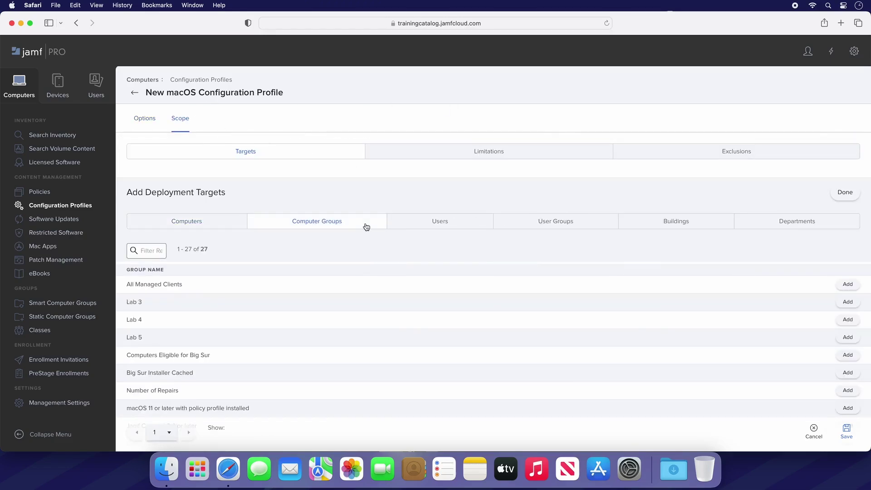
click(844, 286)
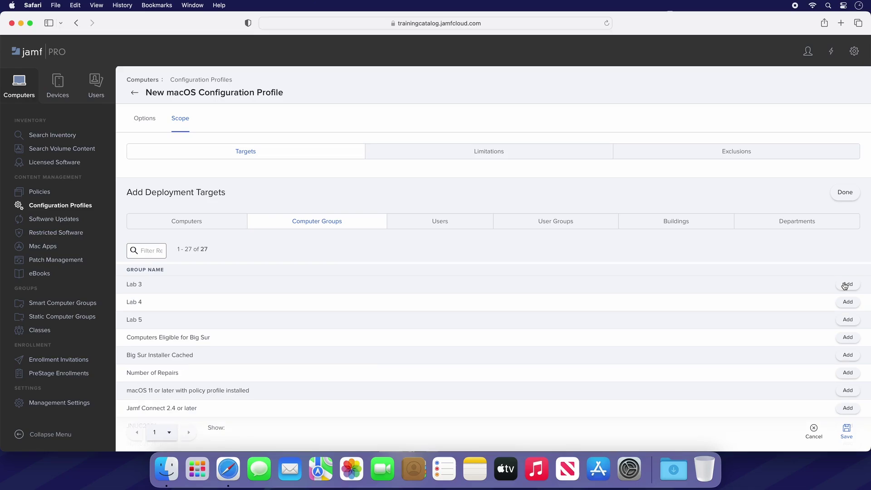
click(845, 433)
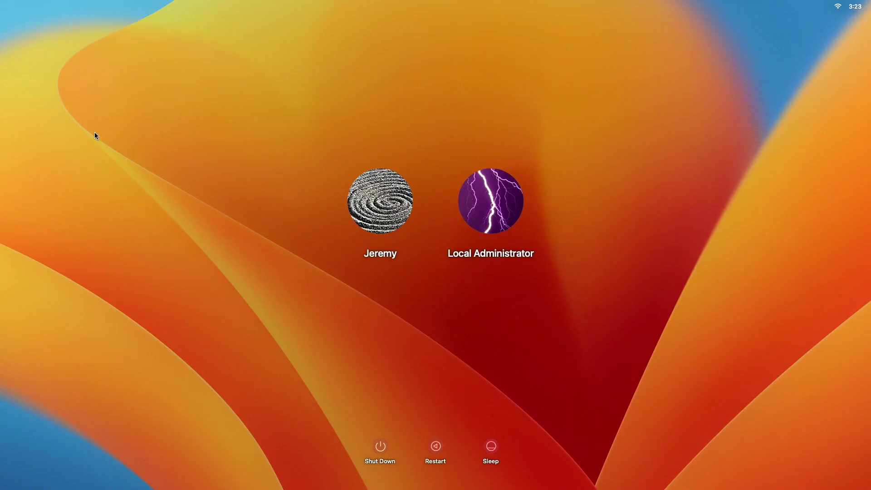
Step: Sign in to the user account with its password, retrying once, then choose Enable Now for FileVault
click(378, 199)
text(•••••••)
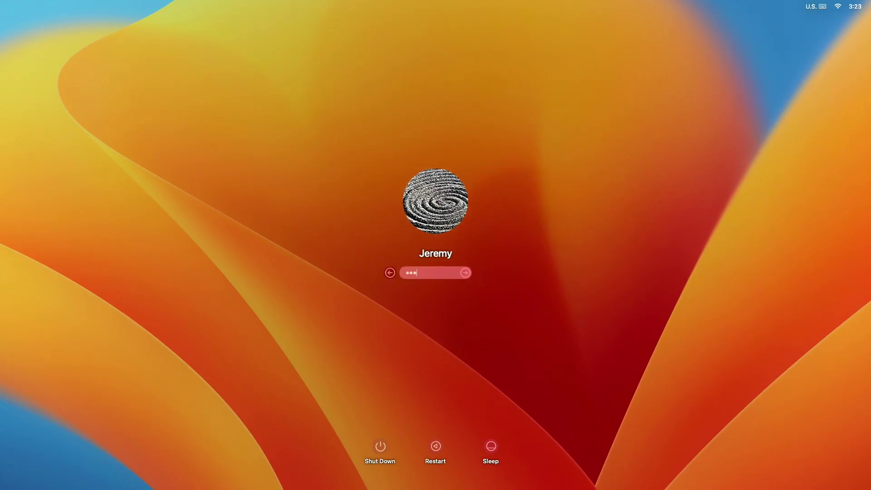
key(Return)
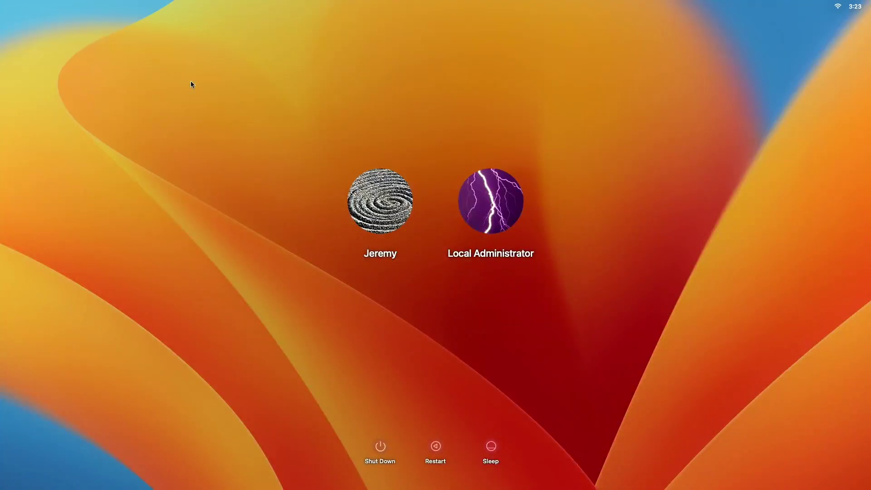
click(379, 210)
text(••••••••)
key(Return)
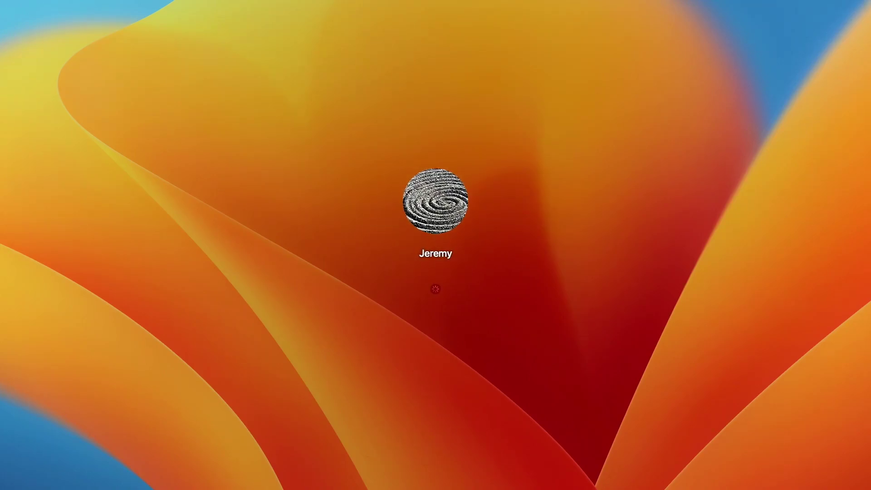
click(470, 211)
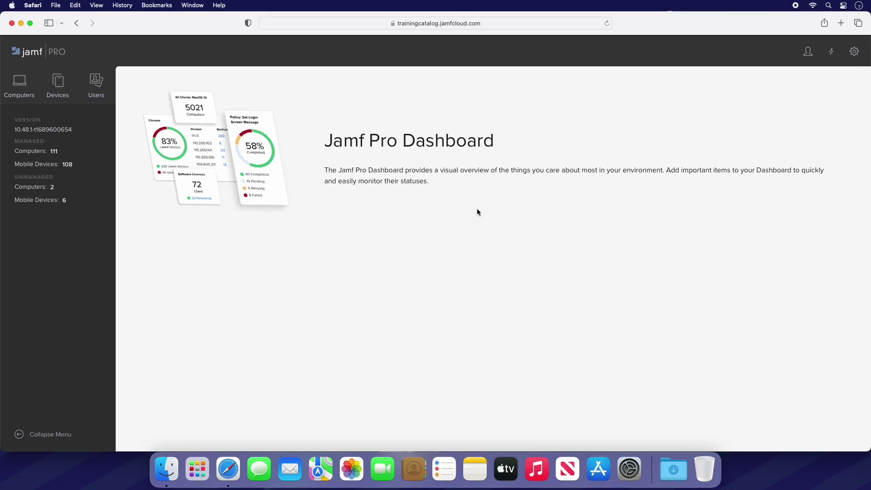
Step: Add a disk encryption configuration 'FileVault - Personal' with the default Individual recovery key and save it
click(855, 51)
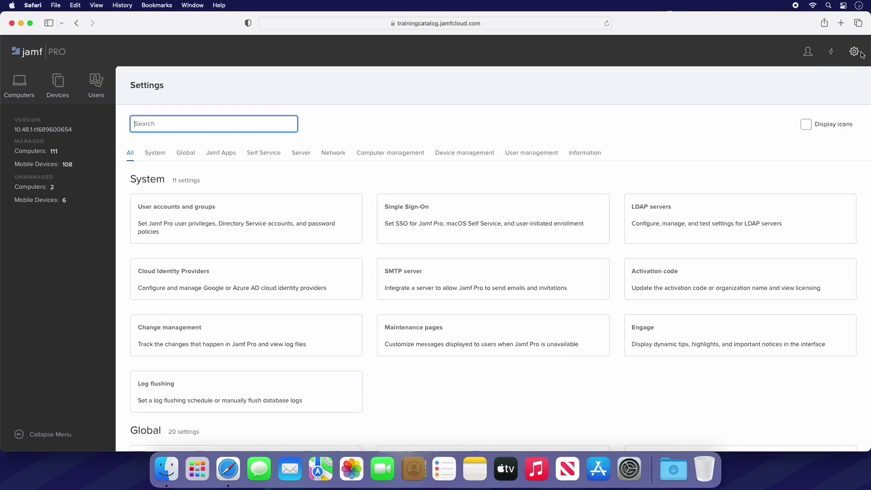
click(368, 154)
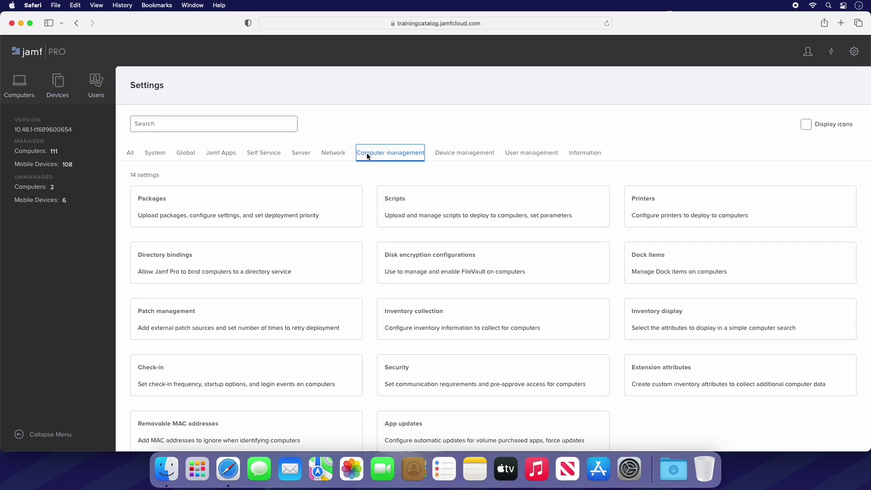
click(509, 252)
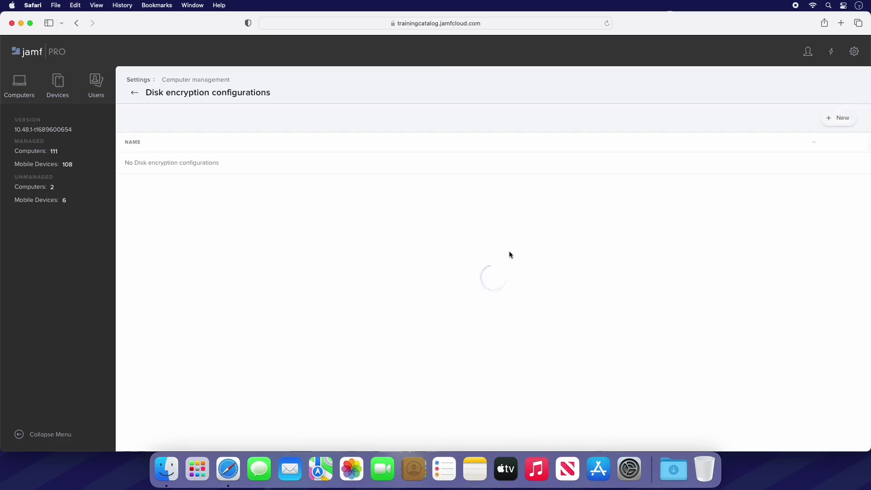
click(822, 118)
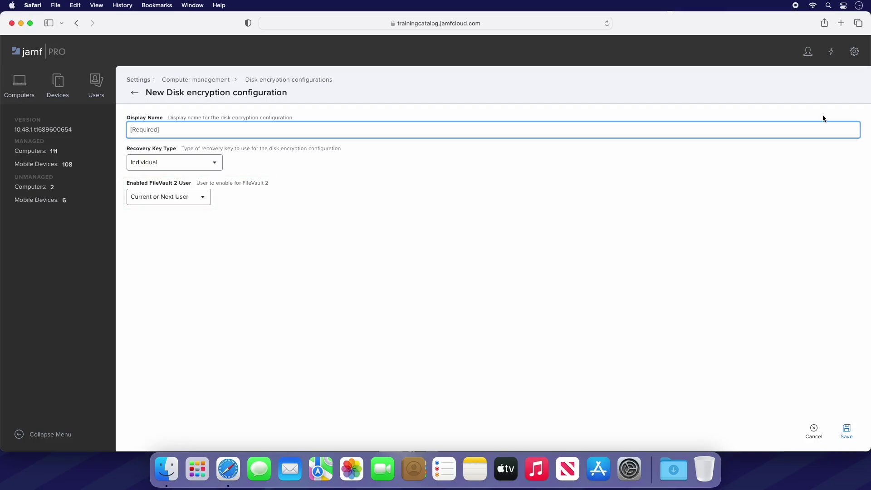
text(FileVault - Personal)
click(846, 430)
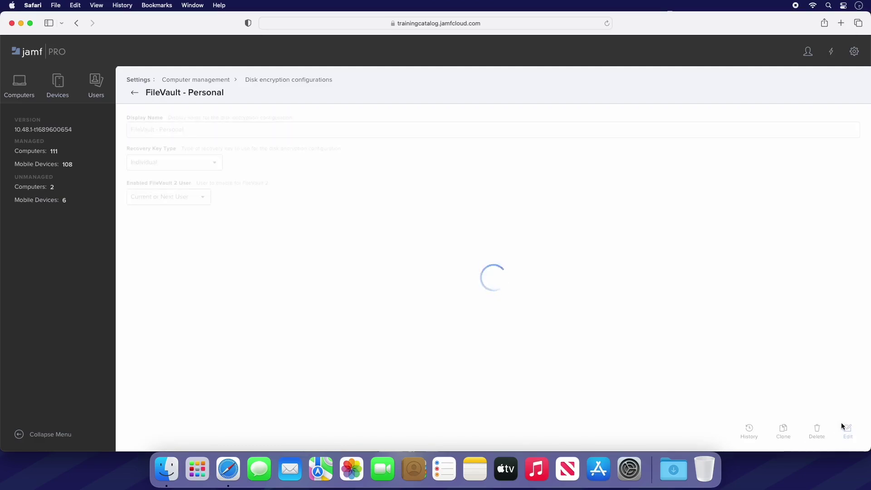
Step: Create a new policy and configure its Disk Encryption payload to apply FileVault - Personal at next login
click(34, 87)
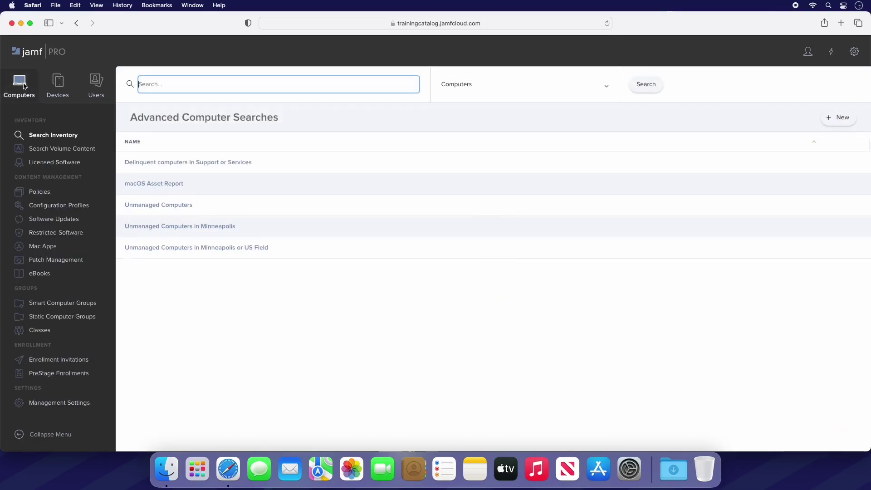
click(43, 193)
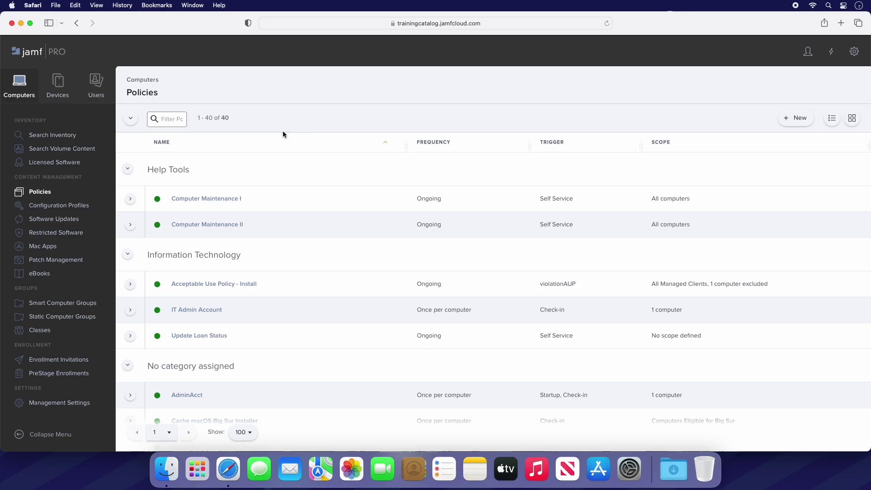
click(798, 119)
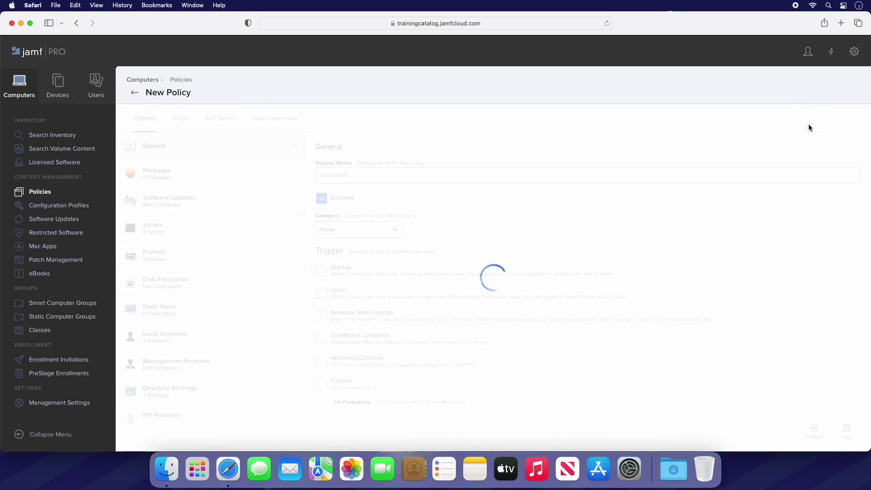
click(281, 282)
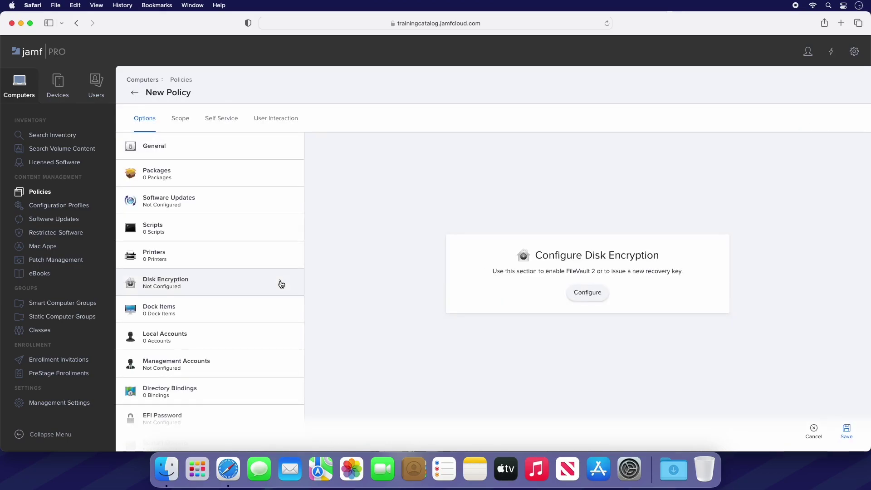
click(589, 294)
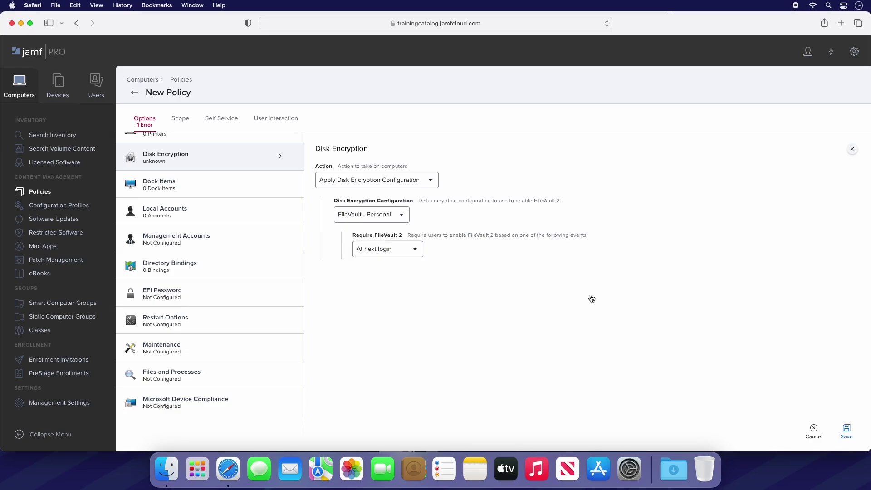
Step: Set restart options to Restart immediately with no user logged in and Restart when a user is logged in
click(233, 324)
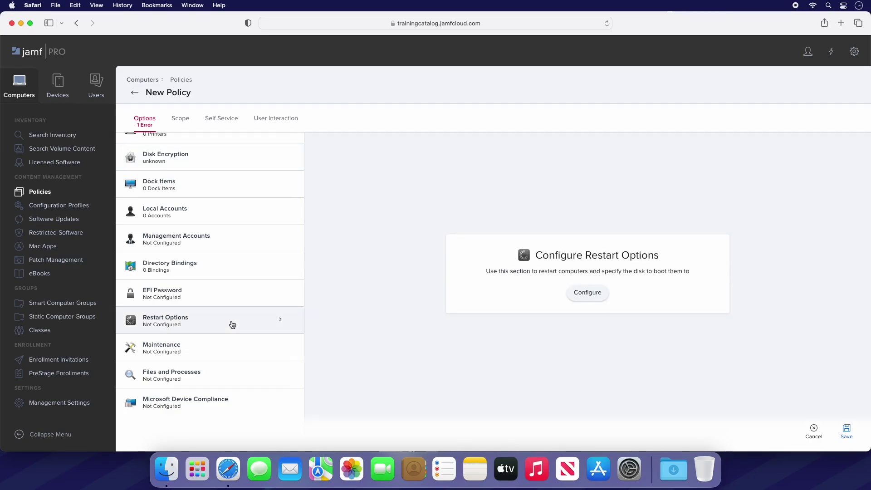
click(588, 292)
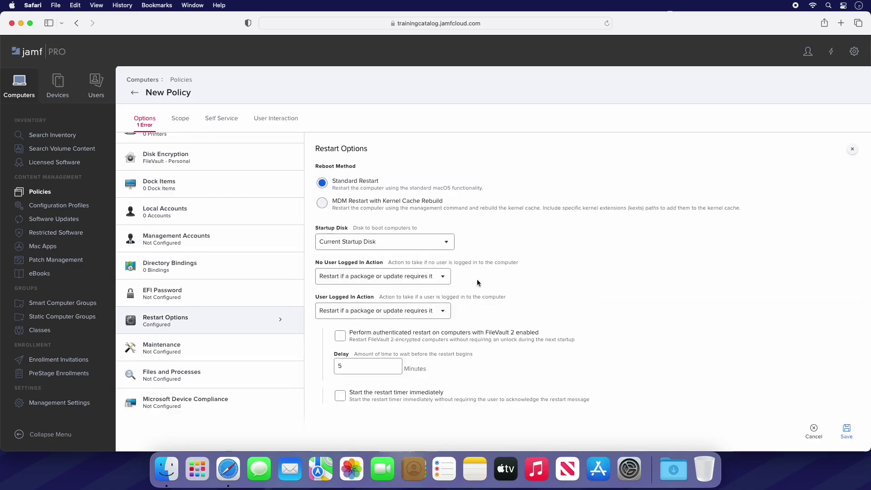
click(440, 276)
click(438, 263)
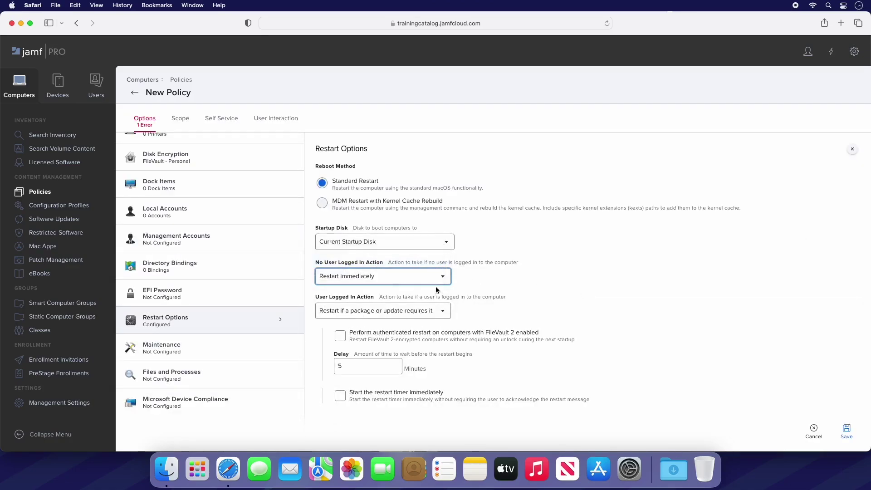
click(438, 310)
click(438, 298)
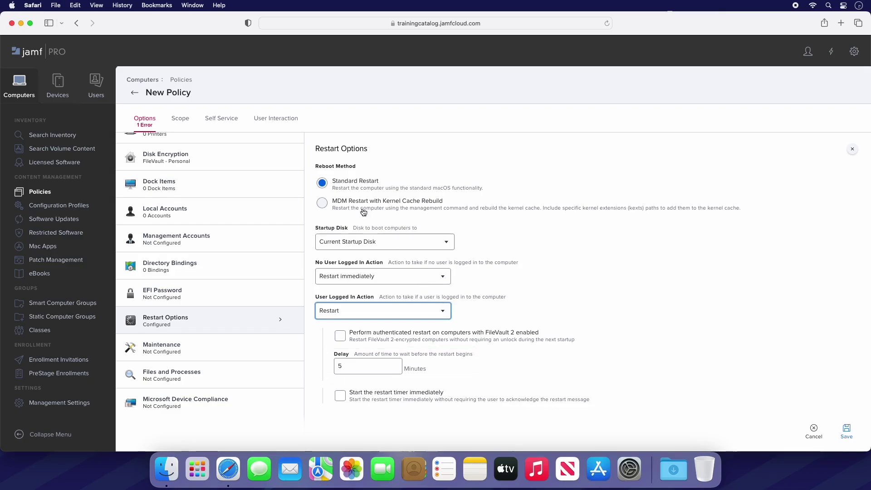
click(282, 126)
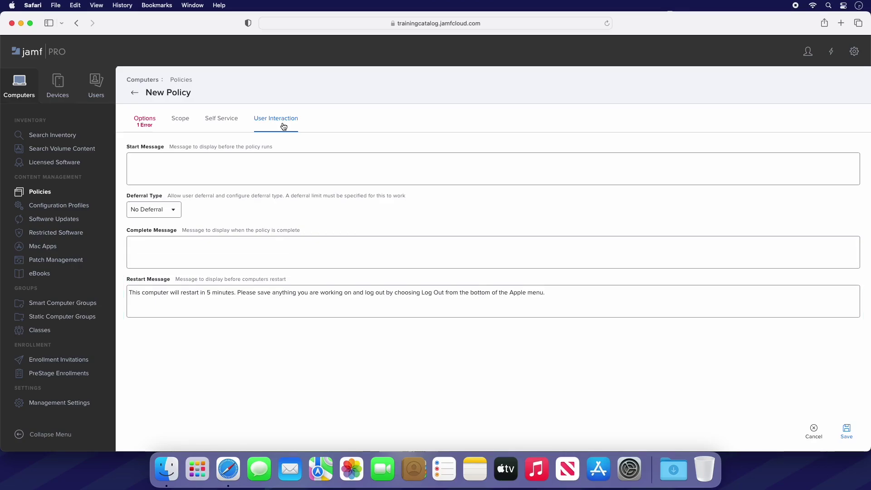
click(149, 122)
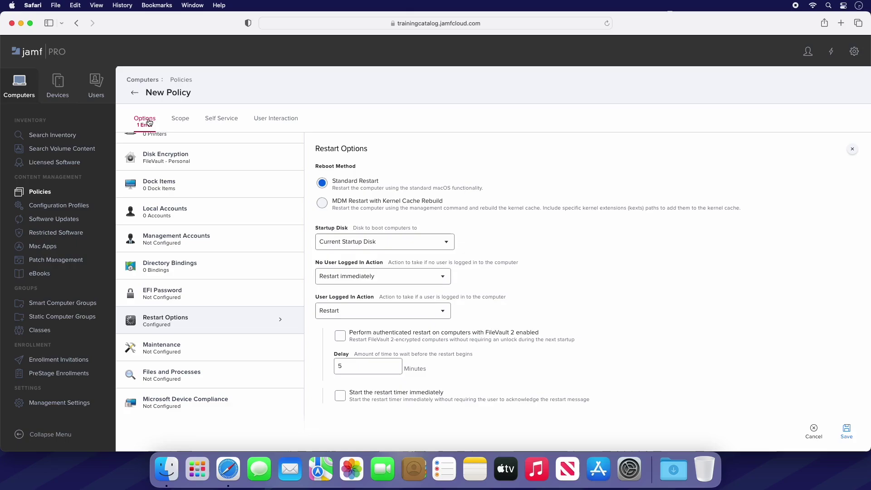
scroll(163, 151, up, 5)
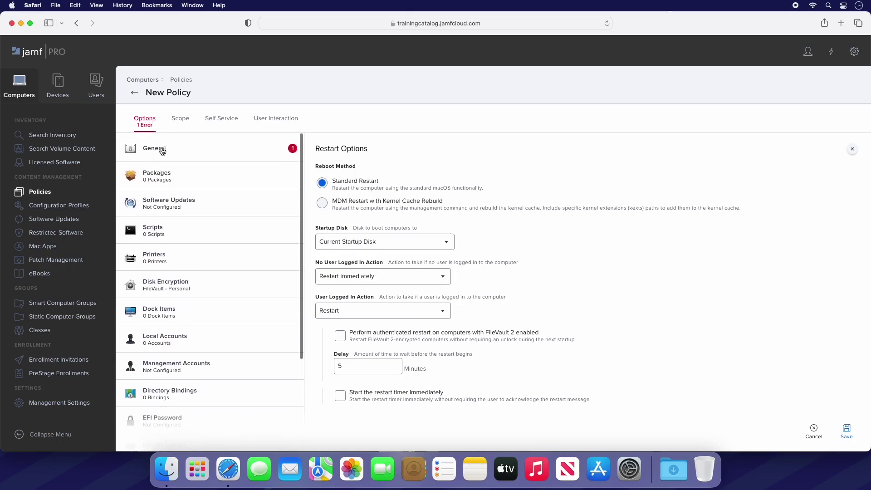
Step: Name the policy 'FileVault - Restart and Enable at Login' and set its category to Security
click(186, 154)
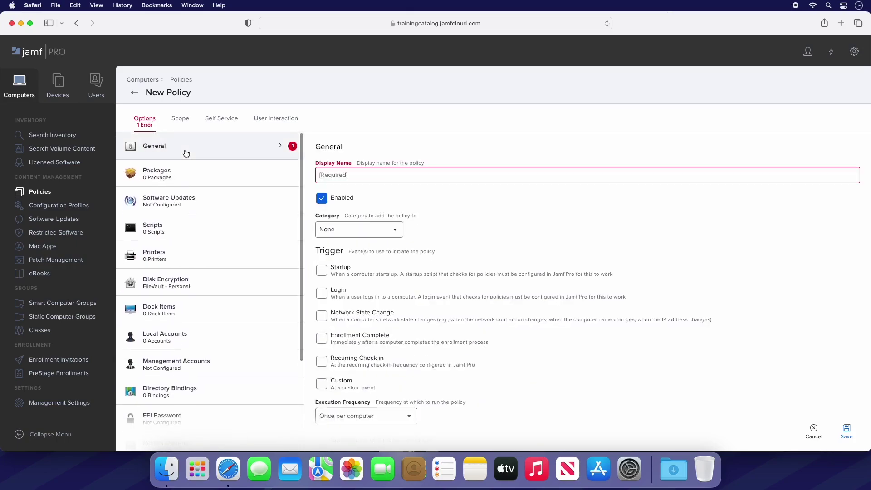
click(331, 174)
text(FileVault - Restart and E)
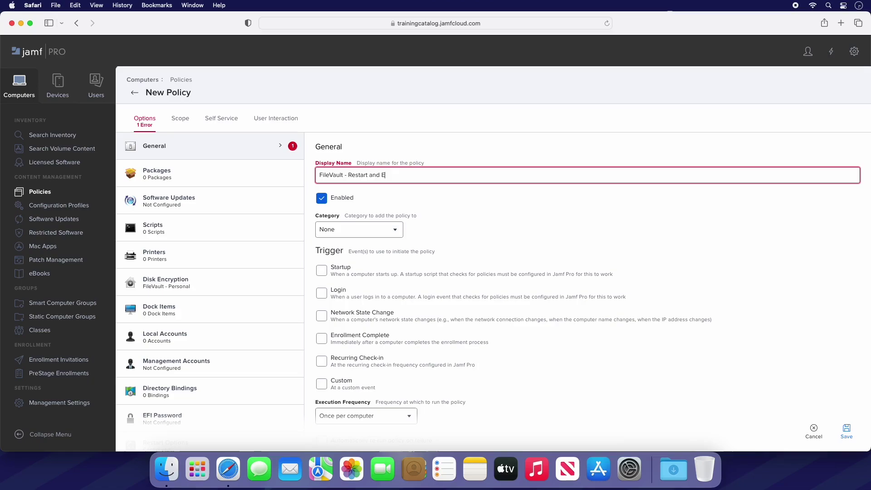
text(nable at Login)
click(361, 229)
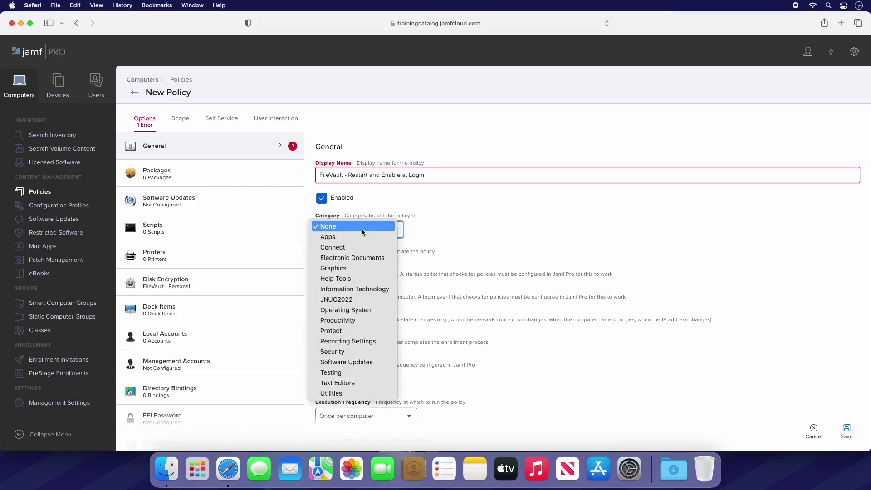
key(s)
key(Return)
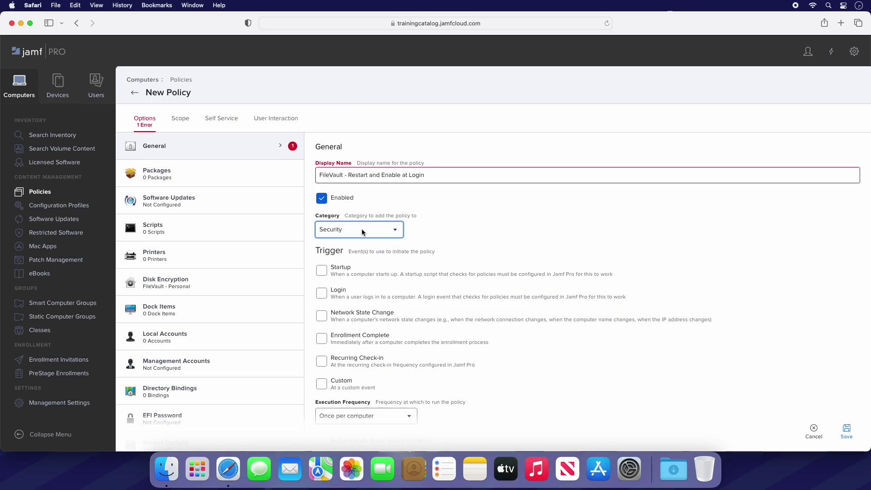
Step: Enable the Enrollment Complete and Recurring Check-in triggers for the policy
click(322, 339)
click(321, 362)
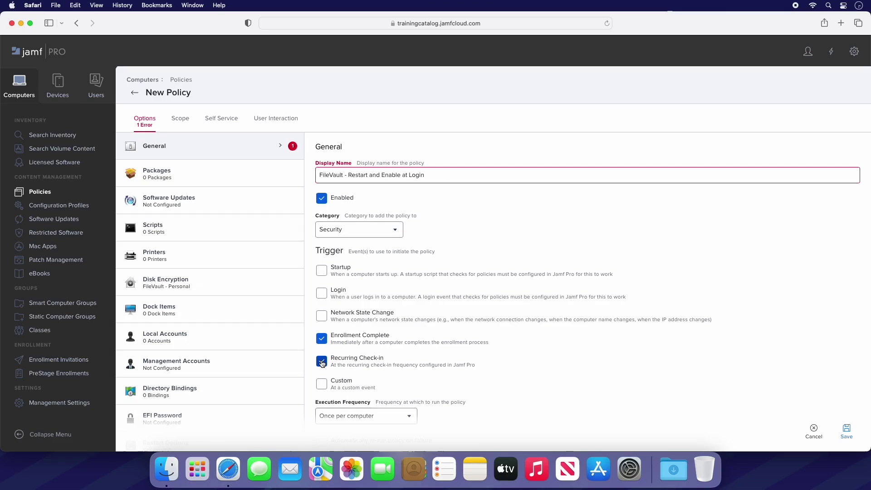
scroll(528, 376, down, 2)
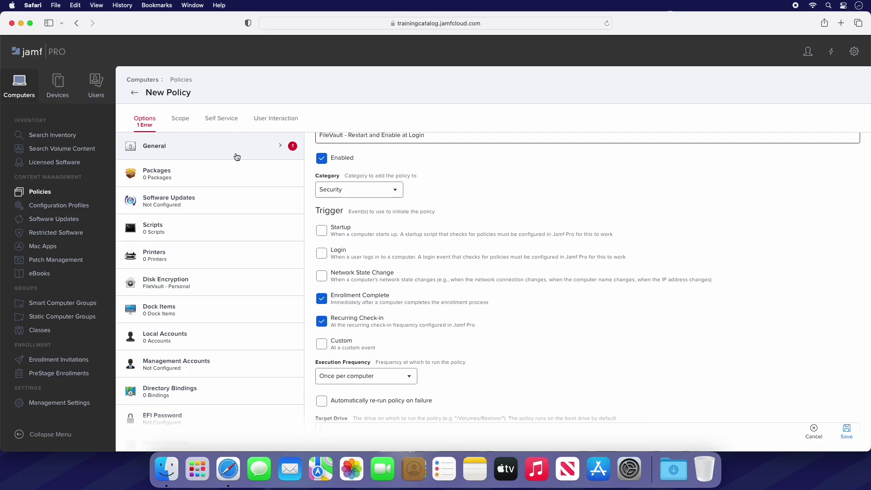
click(180, 120)
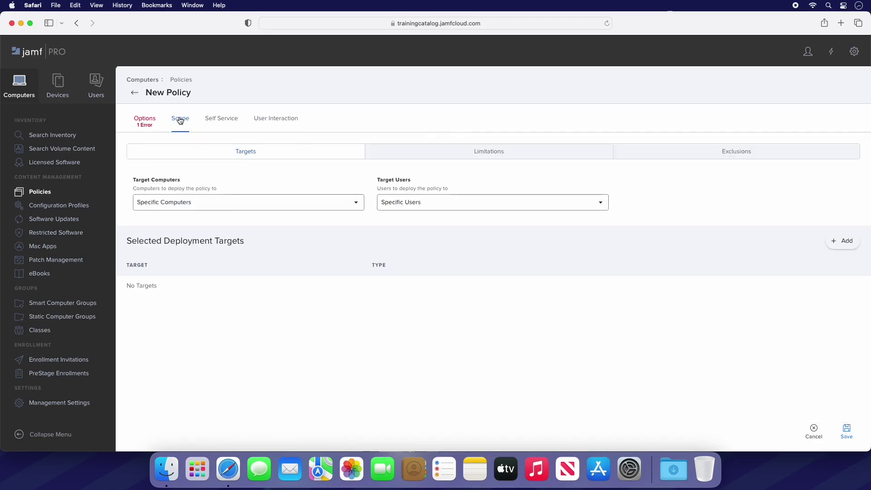
Step: Add the FileVault - OFF computer group as the policy's target and save the policy
click(843, 241)
click(333, 221)
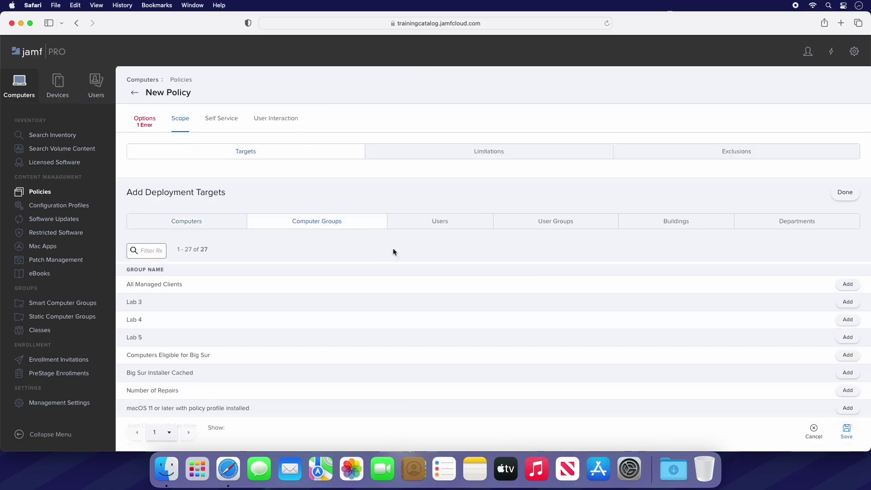
scroll(486, 313, down, 5)
scroll(485, 311, down, 5)
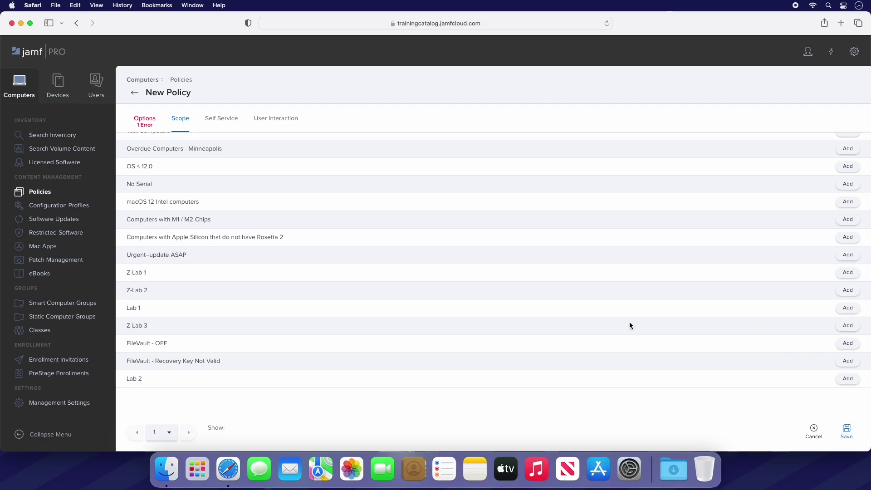
click(853, 347)
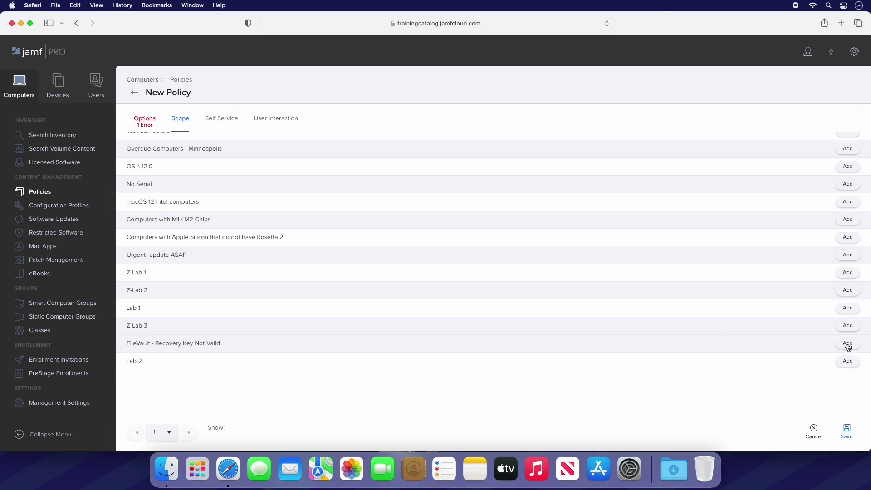
click(848, 431)
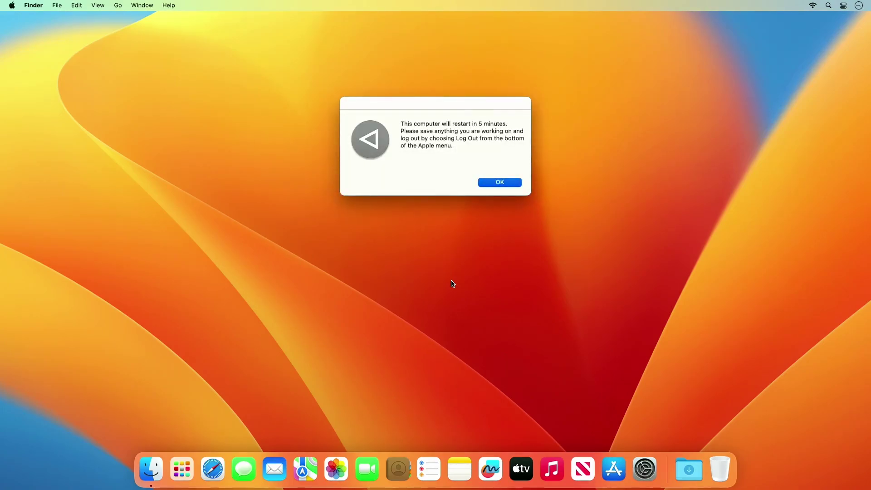
Step: Acknowledge the restart alert, log back in with the user's password, and choose Enable Now for FileVault
click(509, 183)
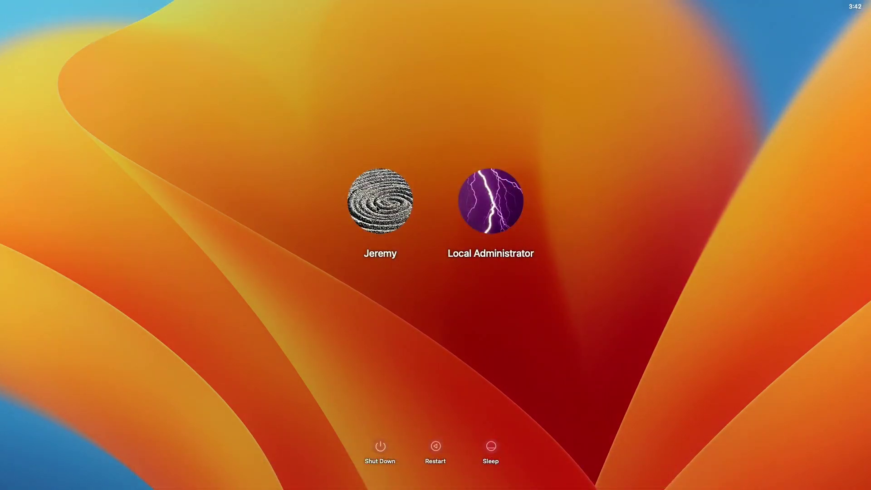
click(377, 210)
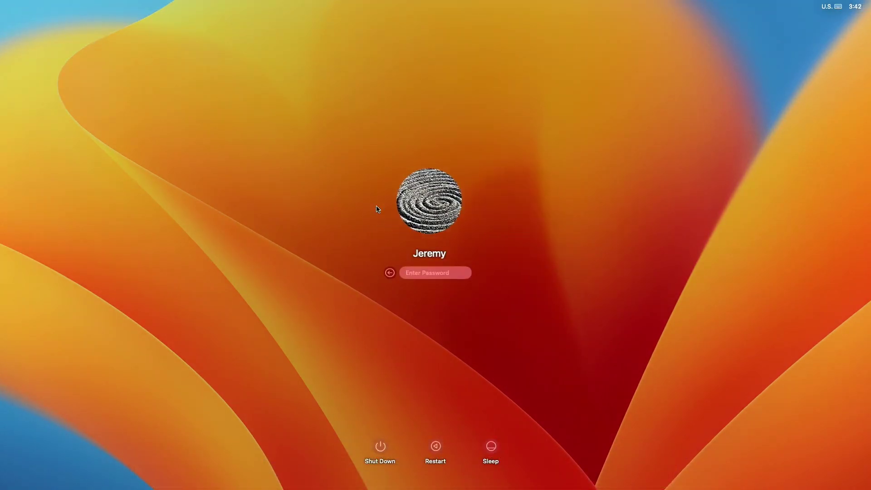
text(•••••••)
key(Return)
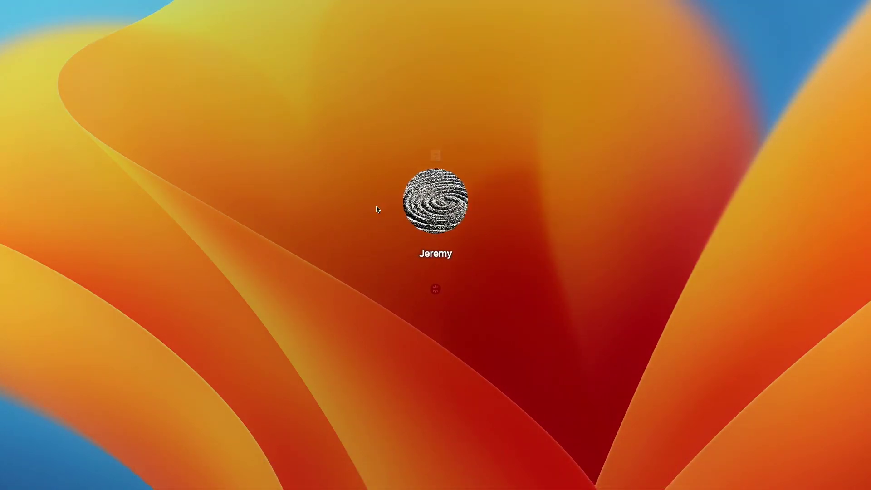
click(462, 207)
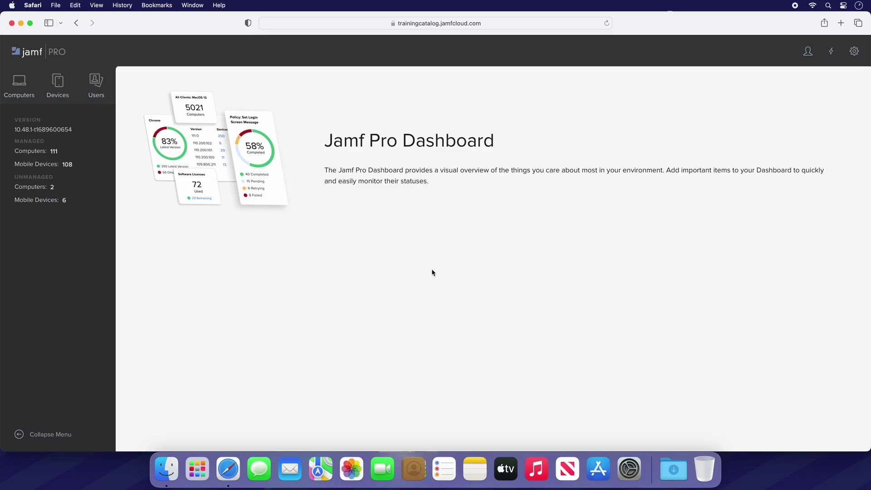
Step: Search inventory for the user's name, open their Mac mini, and show its Personal Recovery Key under Disk Encryption
click(17, 89)
text(Jeremy)
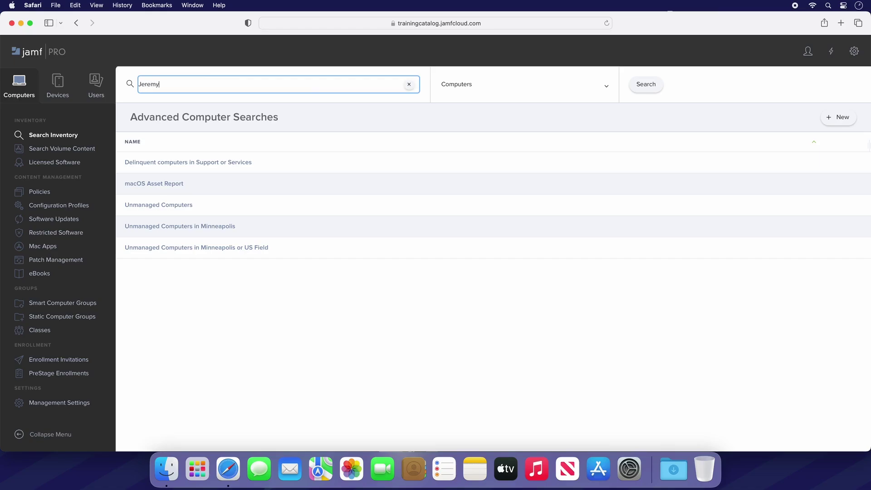
key(Return)
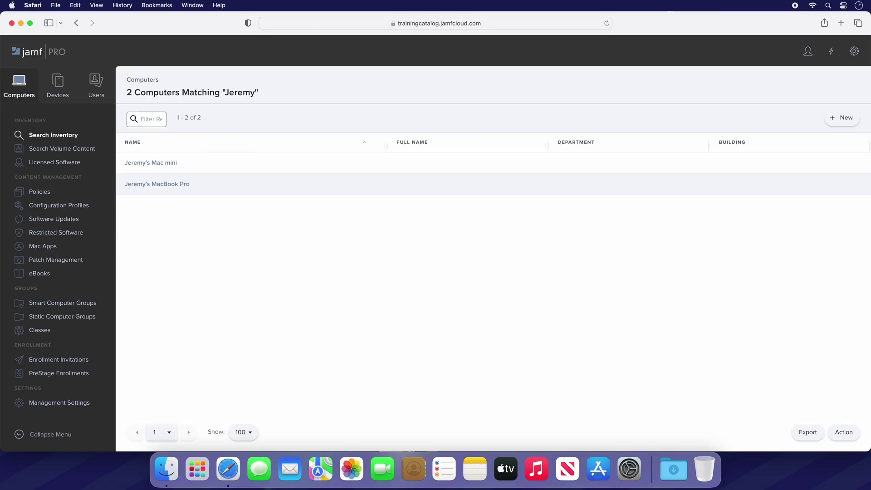
click(141, 163)
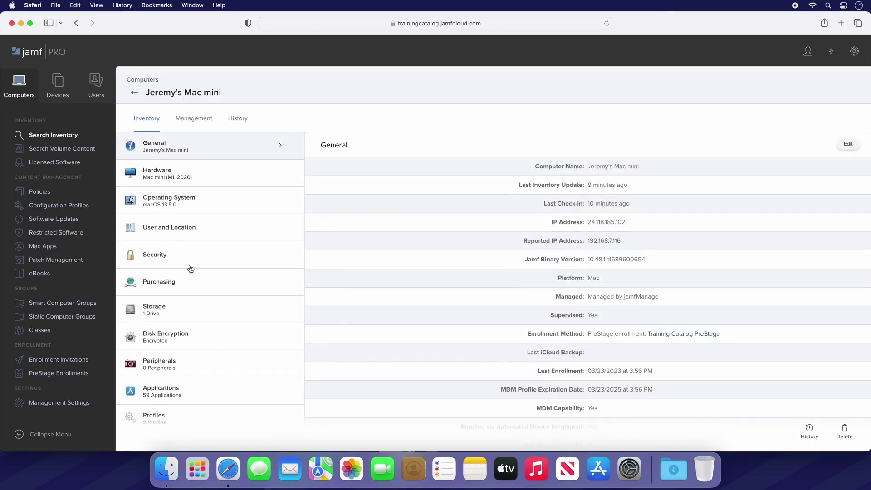
click(214, 344)
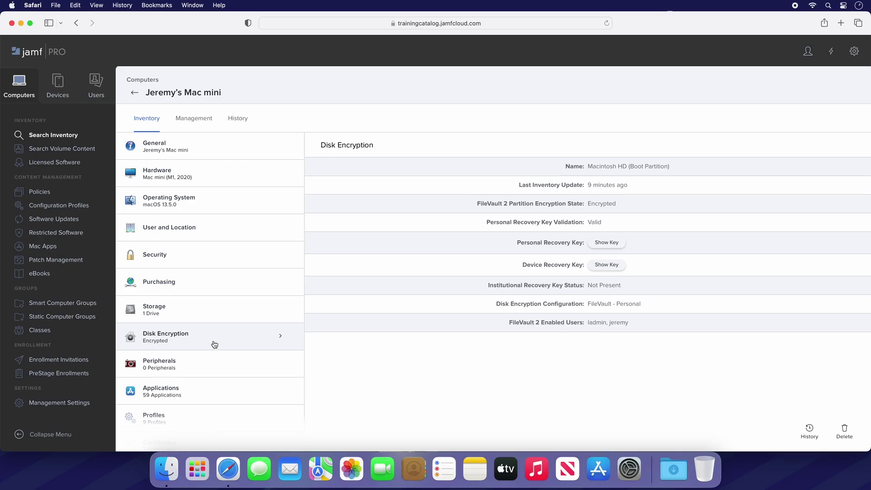
click(619, 244)
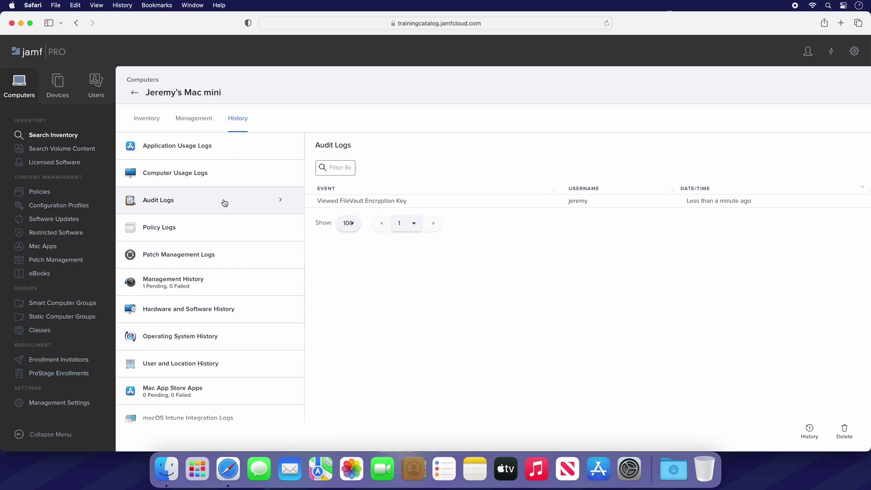
Step: Create a new policy 'Issue New Recovery Key' in the Security category, triggered at Recurring Check-in
click(41, 192)
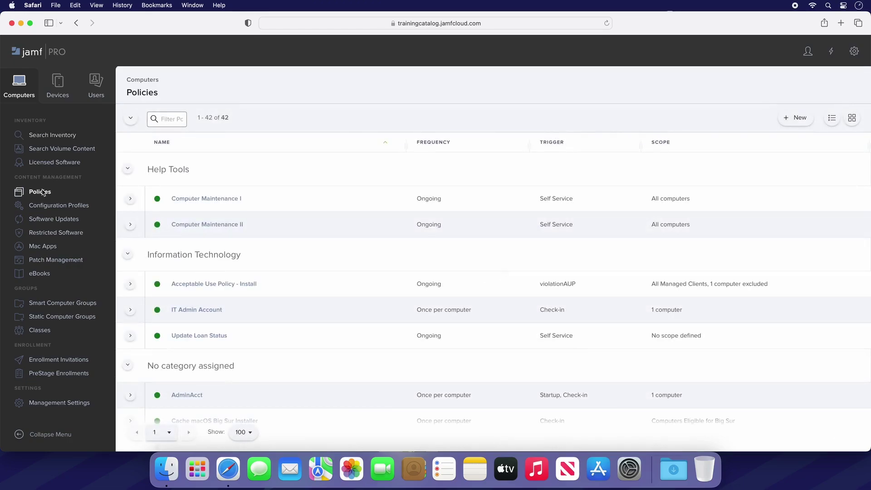
click(796, 118)
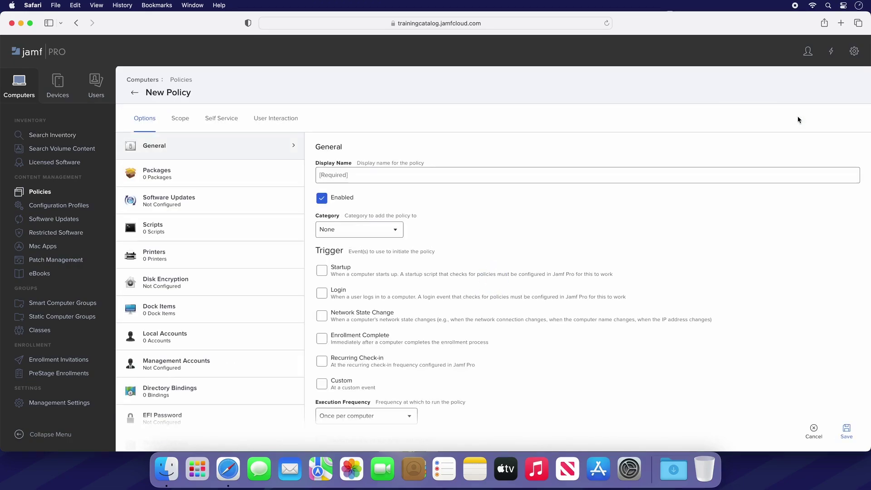
click(723, 172)
text(Issue New Recovery K)
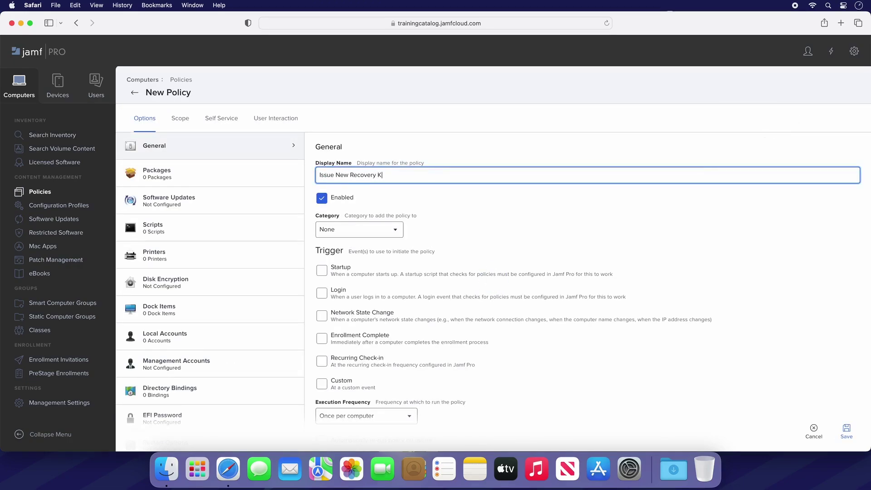
text(ey)
click(379, 229)
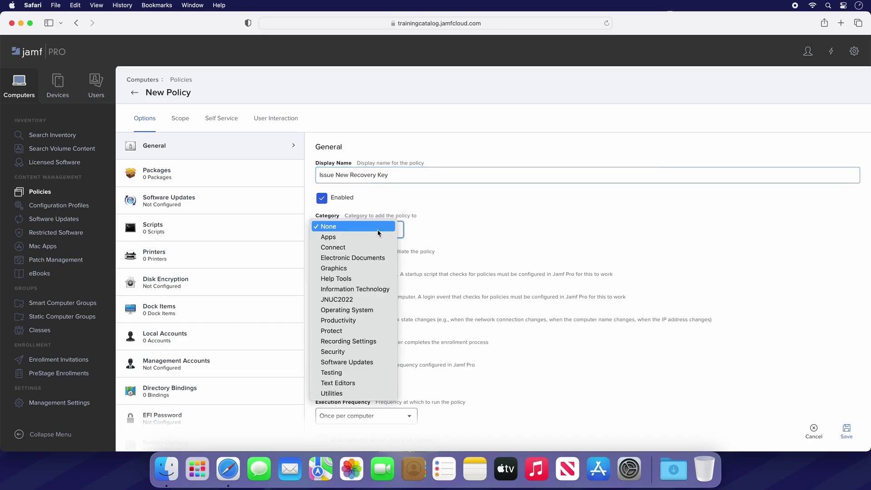
click(352, 351)
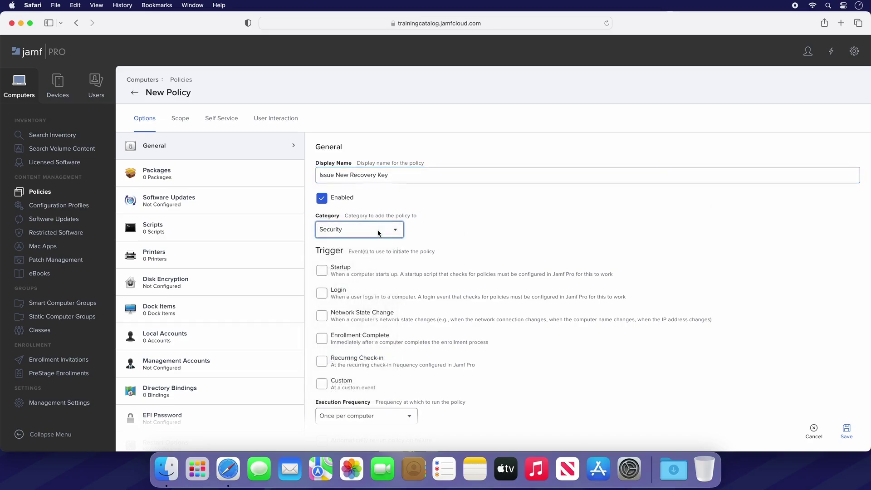
click(354, 367)
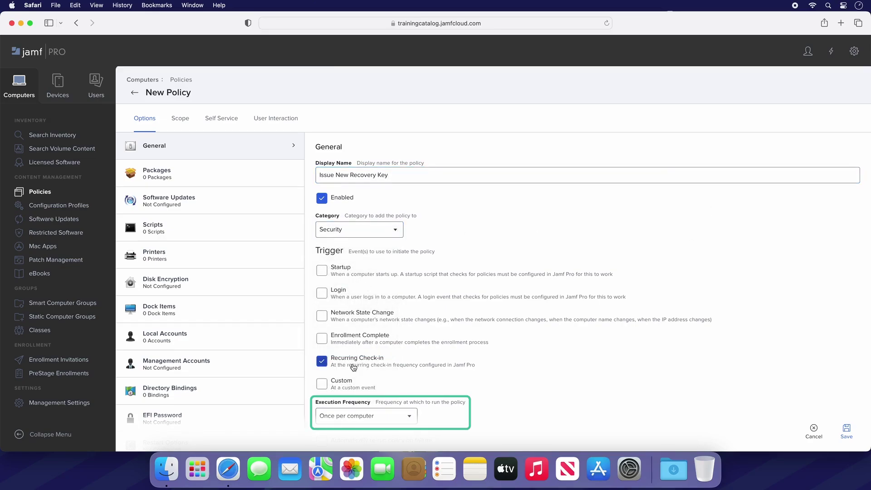
Step: Configure the policy's Disk Encryption action as Issue New Recovery Key with an Individual key type
click(239, 280)
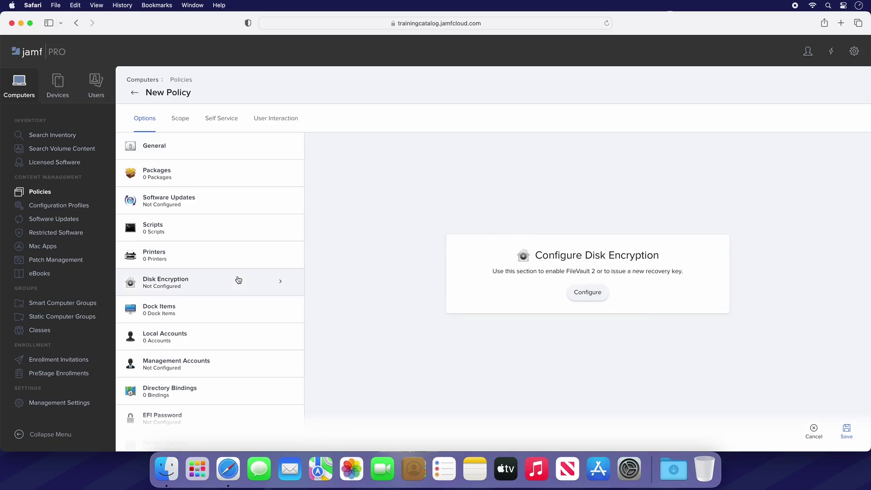
click(589, 293)
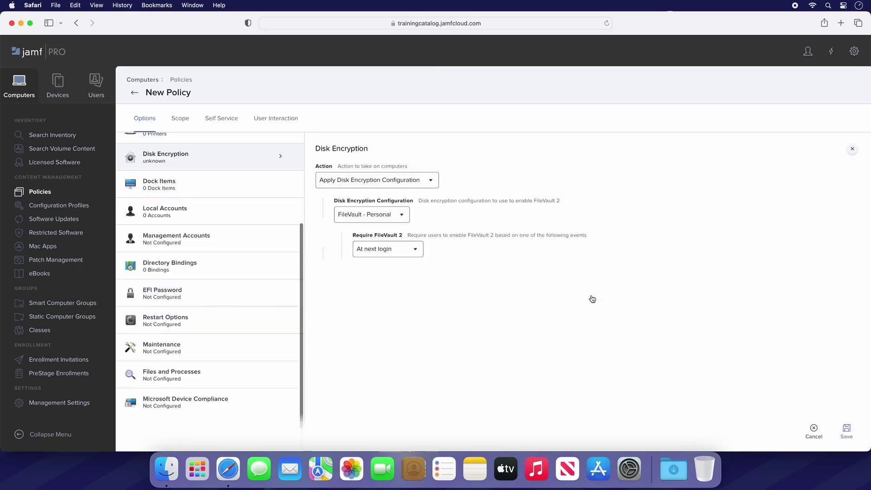
click(410, 183)
click(407, 187)
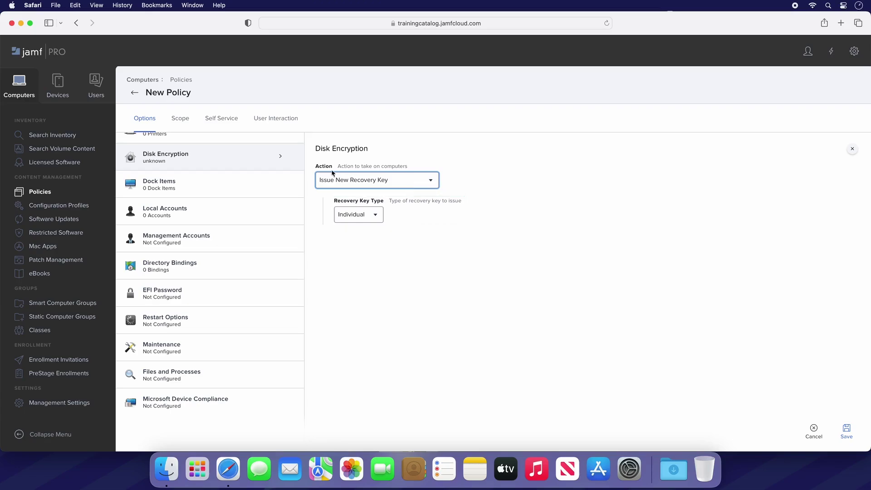
click(186, 120)
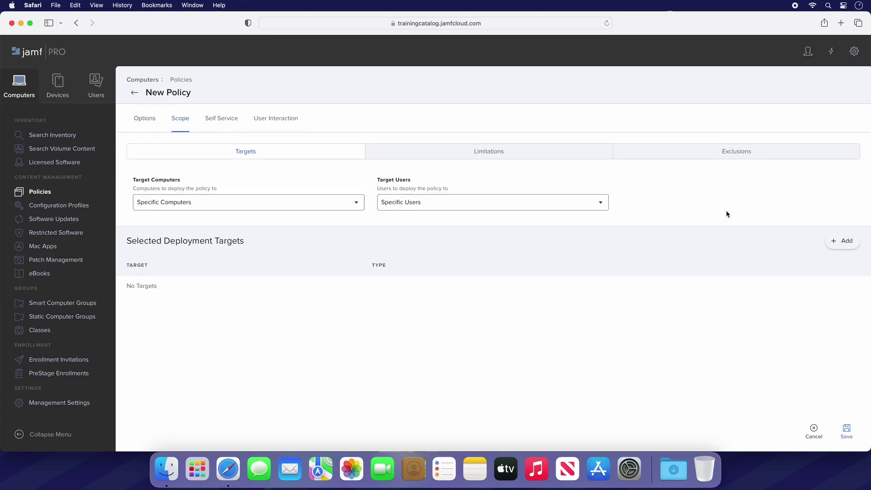
Step: Add the user's Mac mini as the policy's target computer and save the policy
click(841, 240)
click(843, 391)
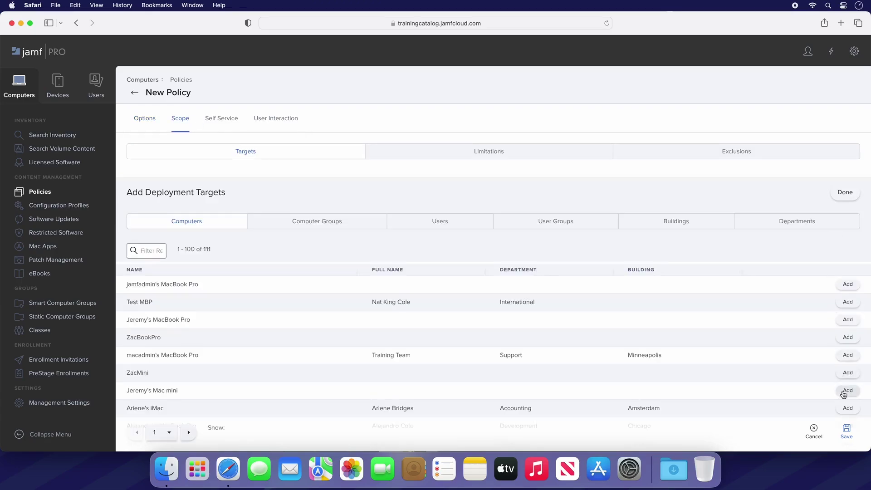
click(846, 431)
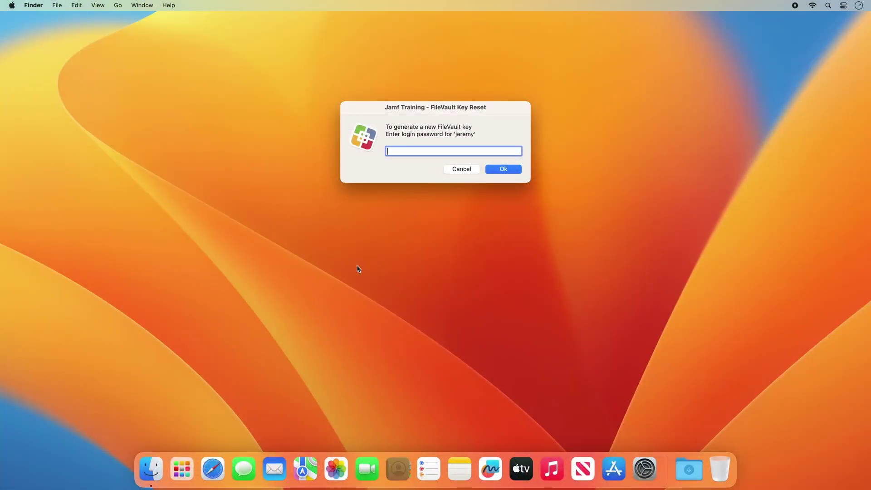
Step: Enter the login password in FileVault Key Reset and close the success confirmation
text(********)
key(Return)
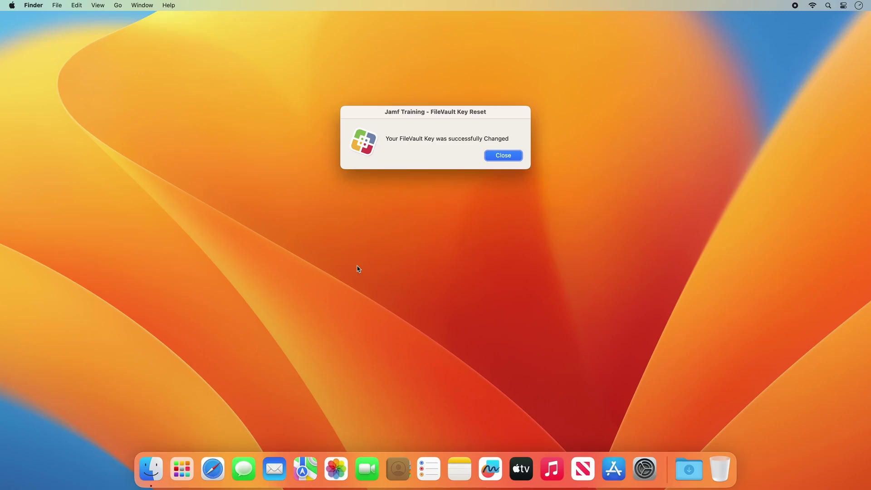
click(512, 155)
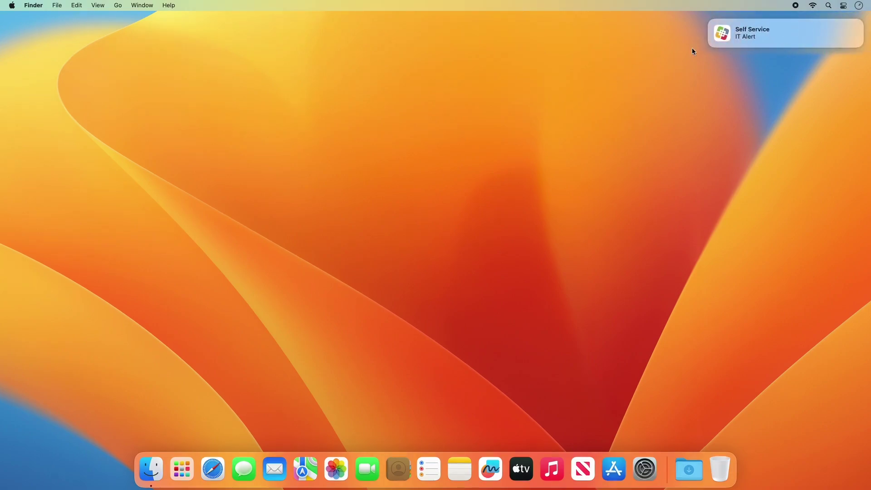
Step: Launch Self Service from the IT Alert notification in the top-right corner
click(723, 36)
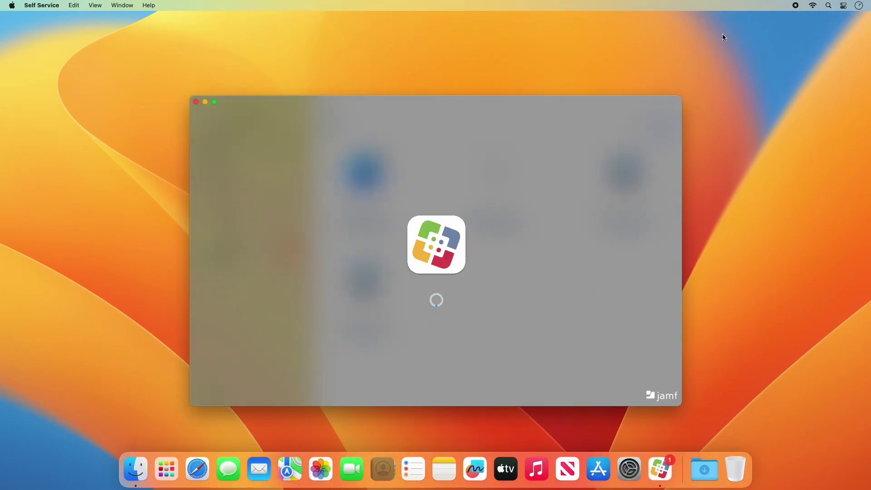